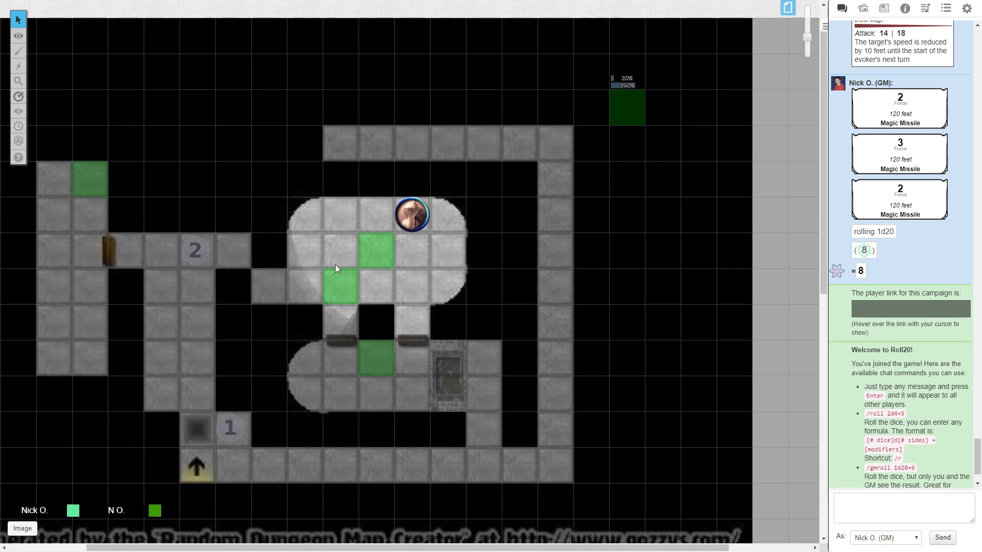
Roll 1d12 in the chat and place the resulting die as a token in the lit room's top row.
left_click(857, 515)
type("/r 1d12")
key("Return")
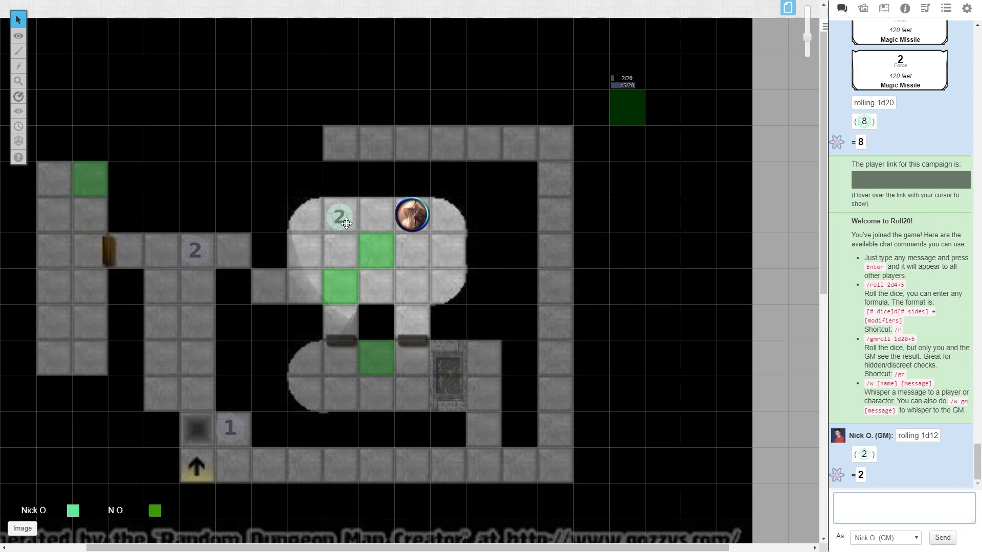
left_click(340, 219)
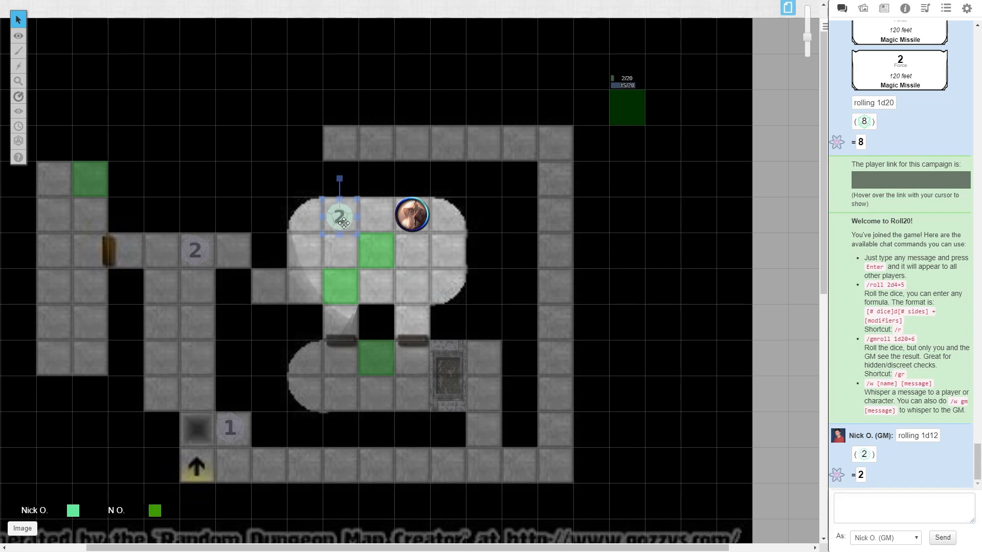
Move the die token in the lit room to the GM layer.
right_click(344, 222)
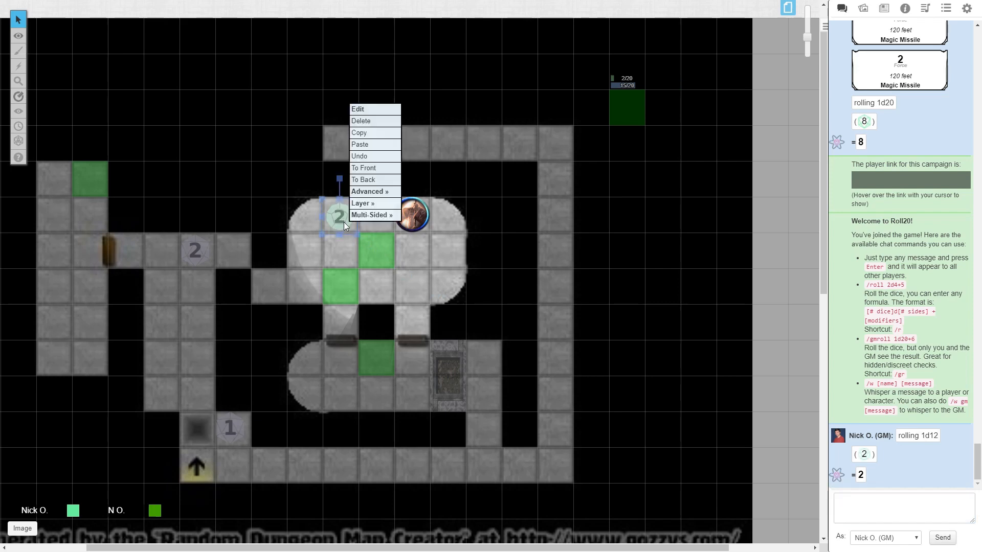
mouse_move(373, 204)
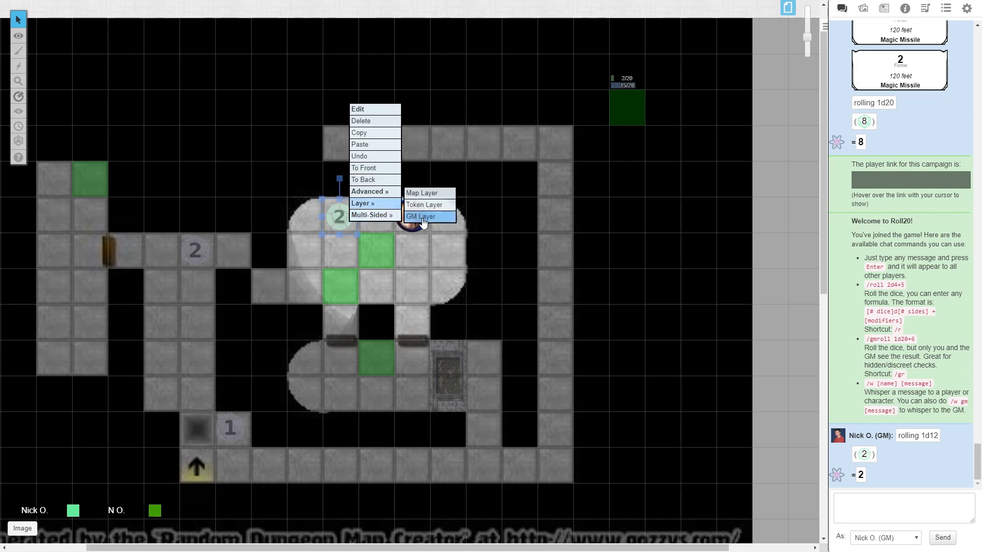
left_click(423, 218)
Choose side 1 for the multi-sided die token in the lit room.
right_click(349, 220)
mouse_move(384, 210)
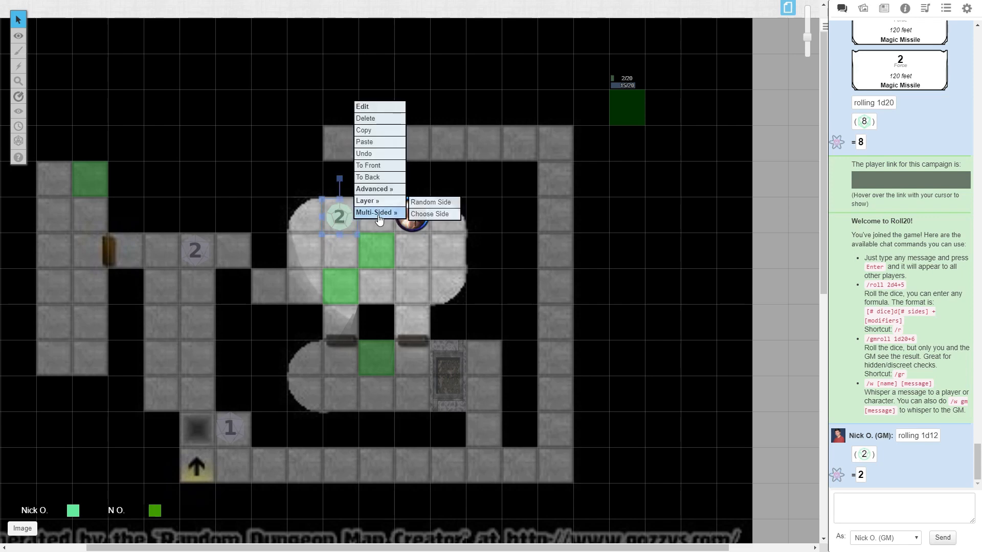
left_click(428, 213)
left_click_drag(428, 290, 419, 289)
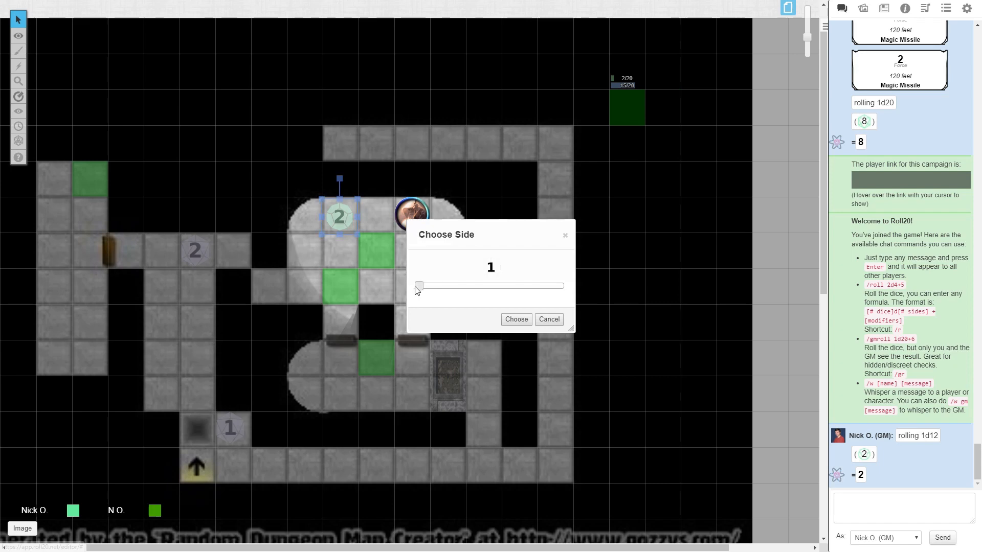
left_click(516, 320)
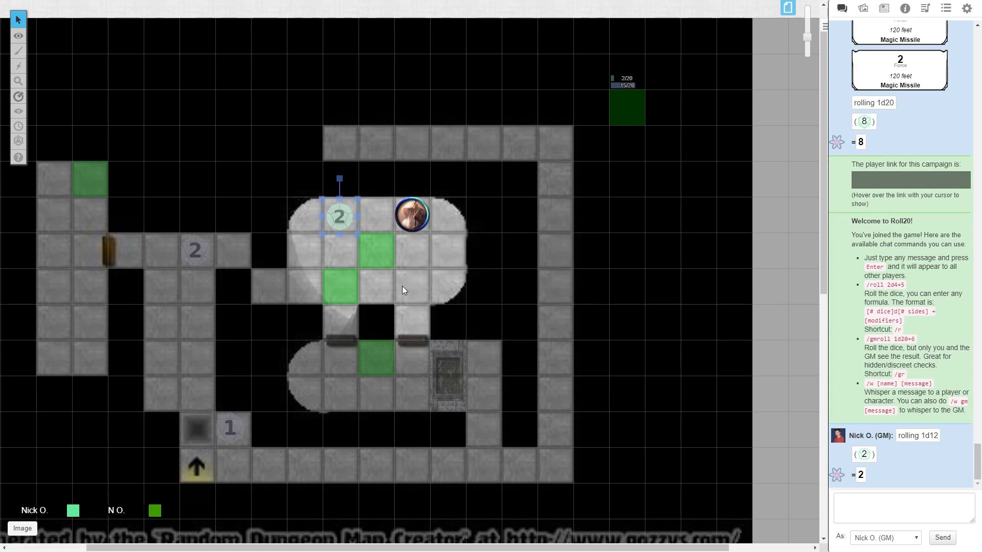
left_click(344, 246)
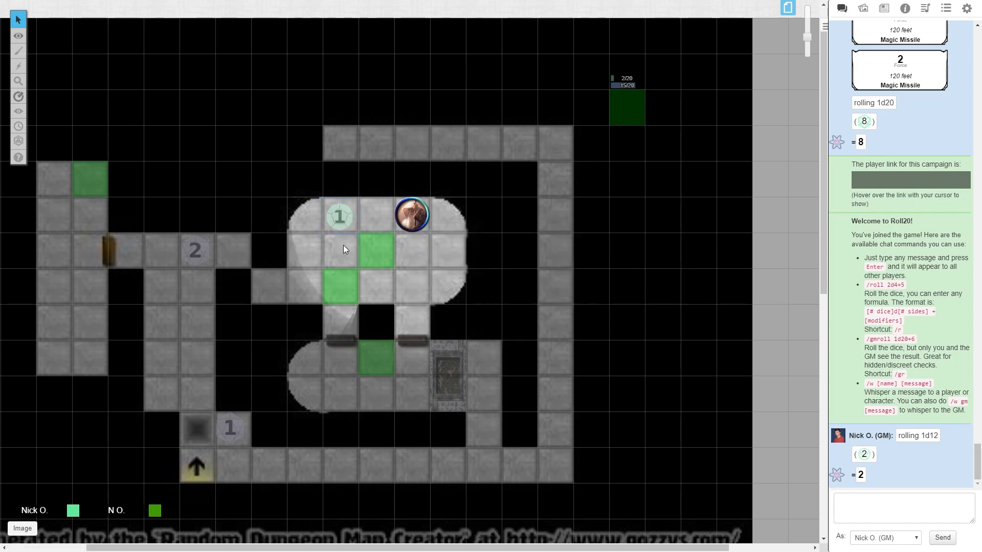
Name the green 1 token in the lit room Teleport02A and save its settings.
double_click(339, 220)
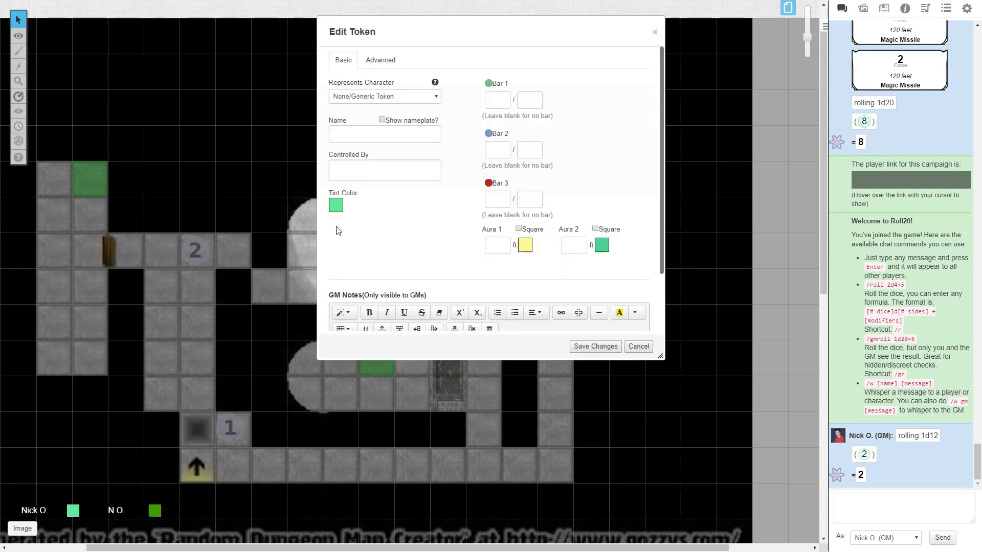
type("Teleport")
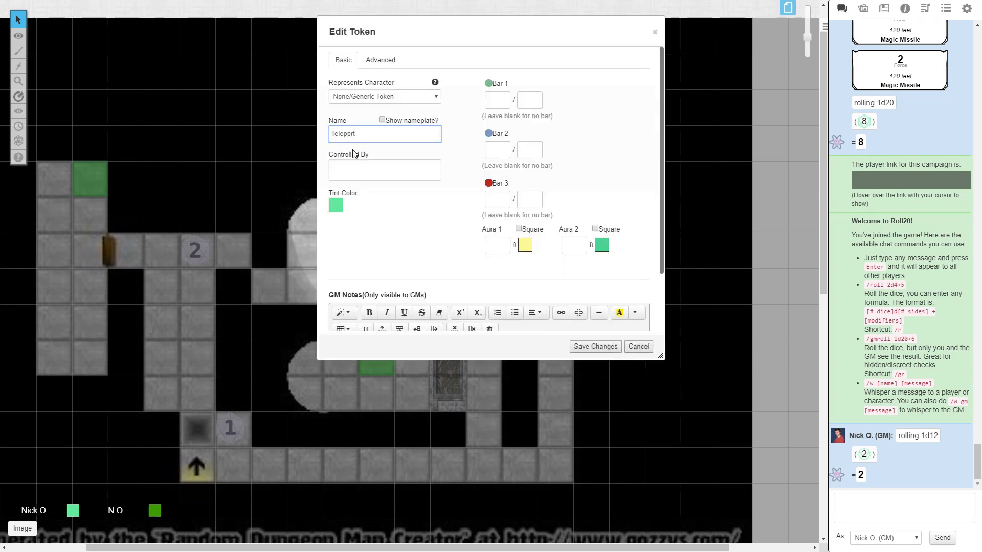
type("02A")
left_click(587, 347)
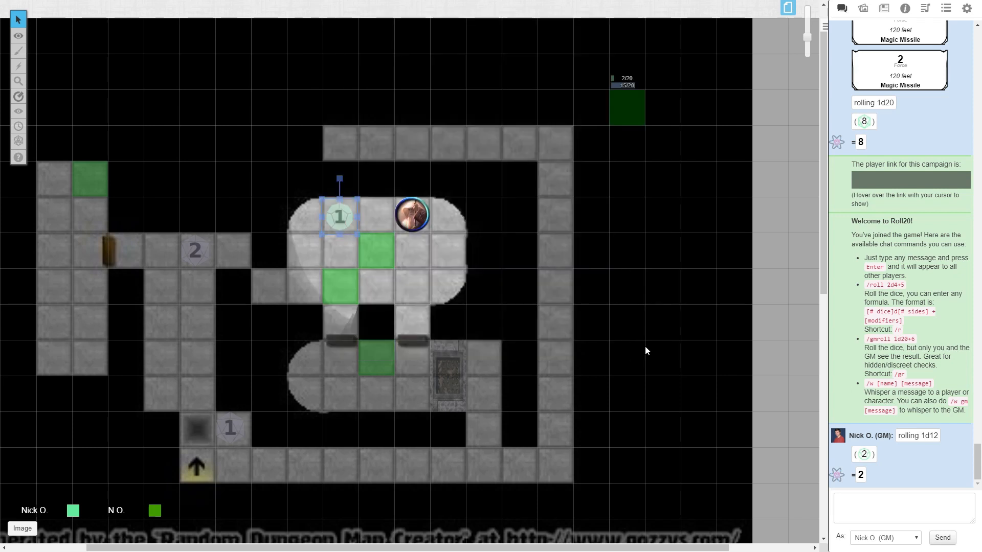
Place the rolled die as a second token in the lower-right square of the far-left room and name it Teleport02B.
left_click_drag(863, 453, 208, 348)
left_click_drag(98, 355, 91, 357)
double_click(94, 361)
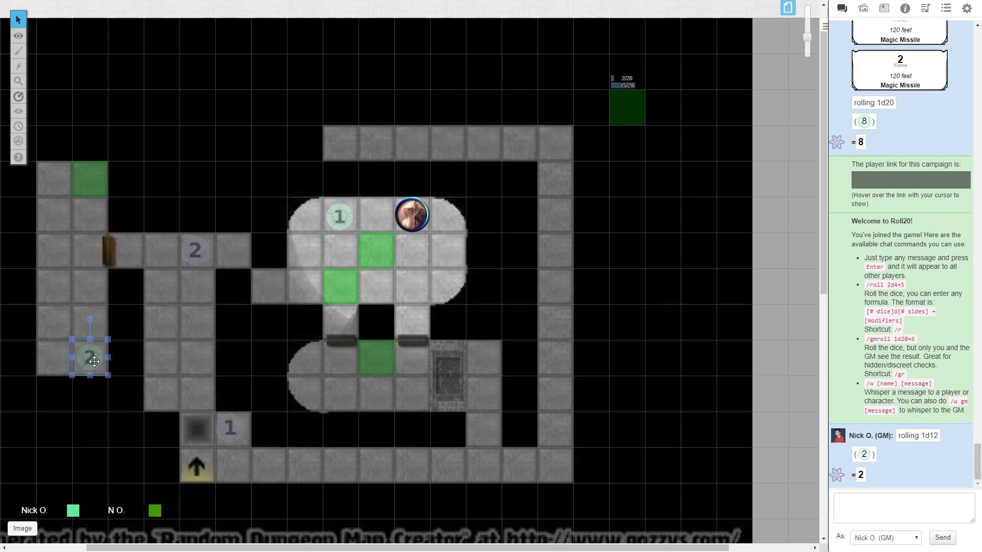
left_click(388, 139)
type("Token")
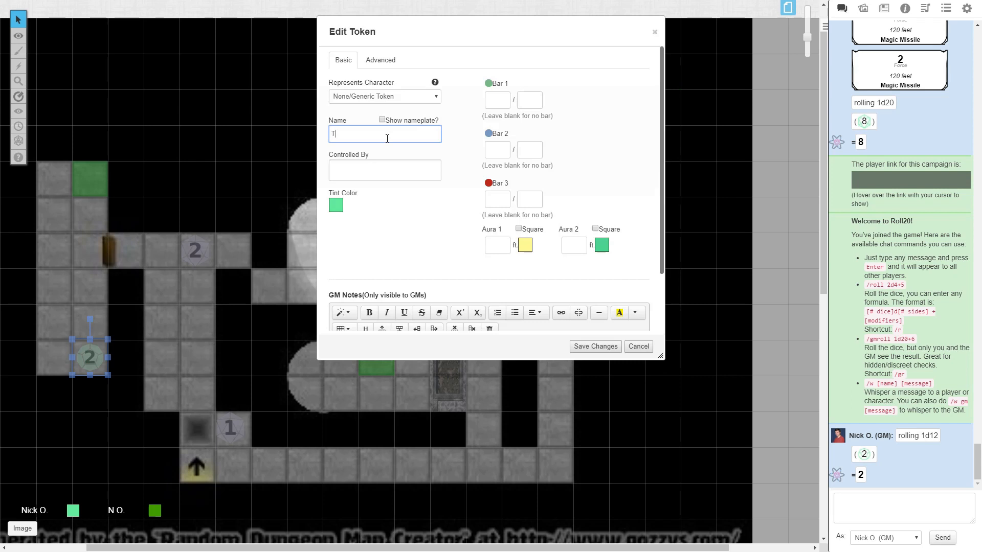
key("BackSpace")
key("BackSpace")
key("BackSpace")
type("elp")
type("por")
type("t02")
type("B")
left_click_drag(355, 134, 328, 151)
left_click_drag(503, 25, 614, 137)
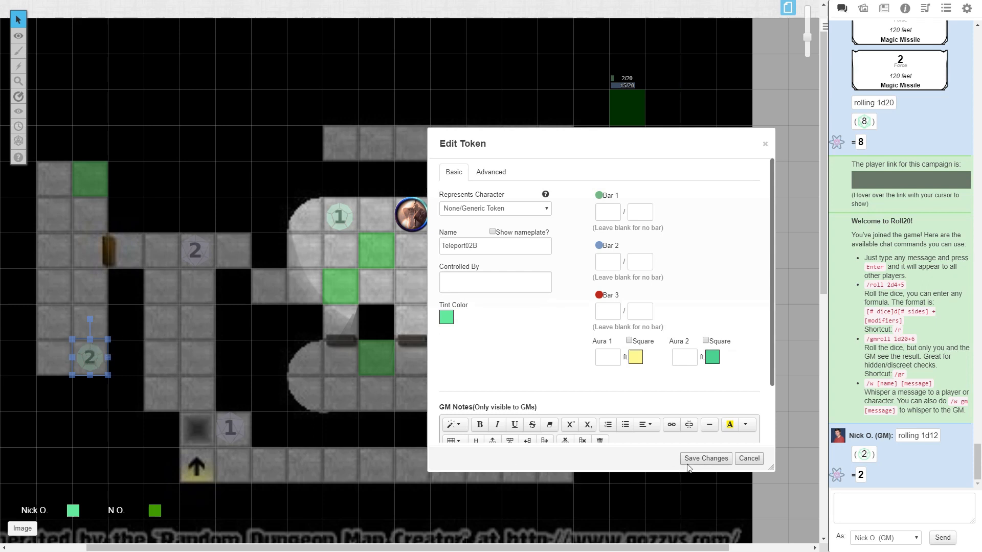
left_click(704, 457)
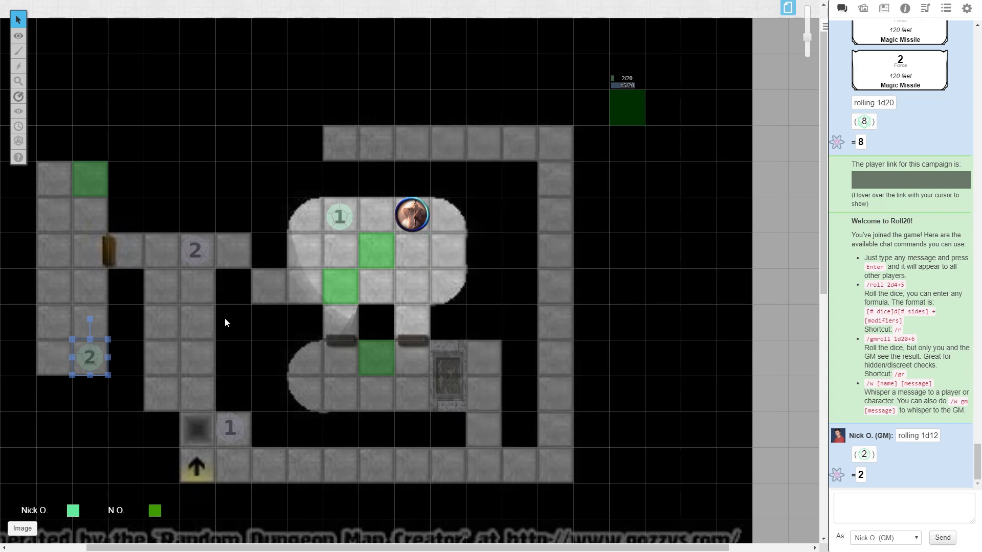
Examine the settings of the purple 1 and 2 tokens to see how an existing pair is named.
left_click(230, 422)
double_click(231, 419)
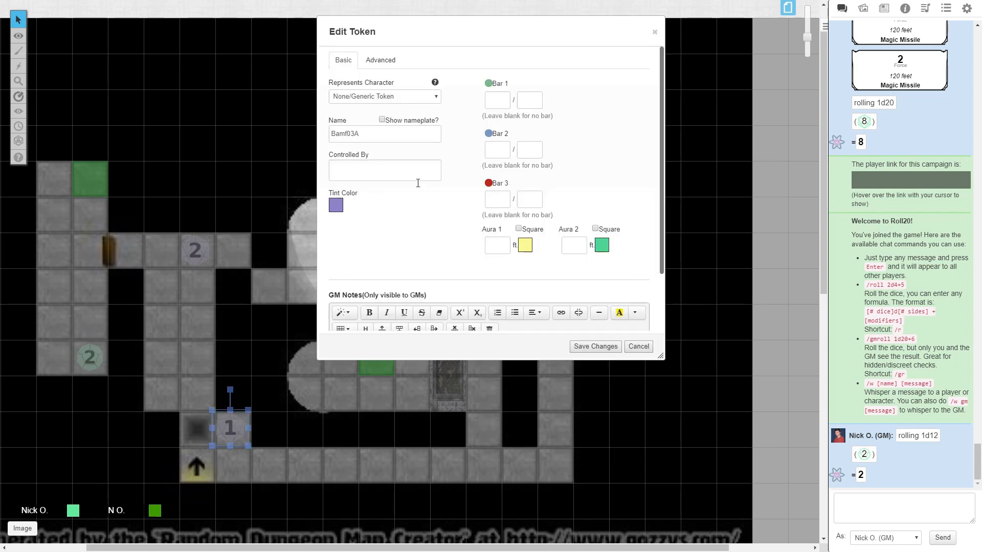
left_click(639, 346)
double_click(195, 250)
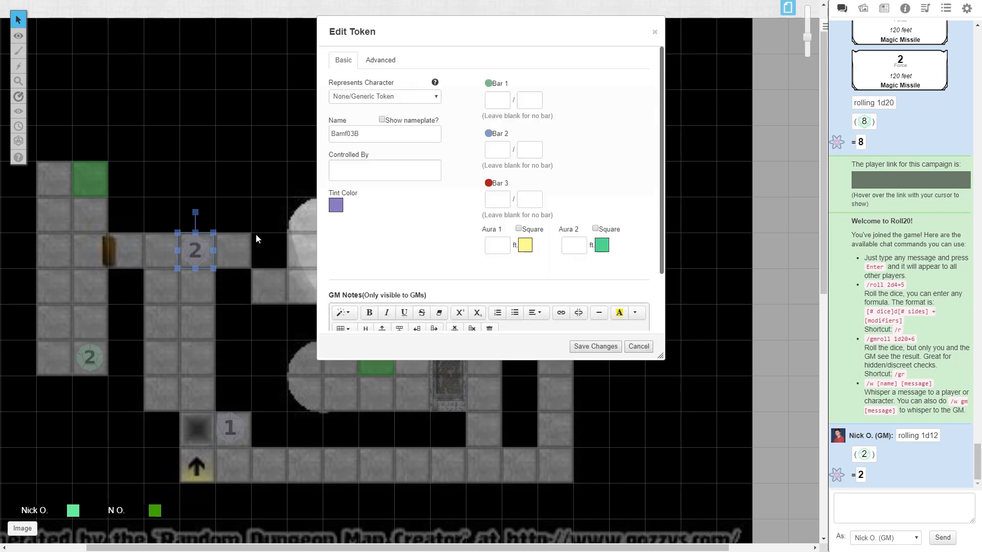
left_click(594, 347)
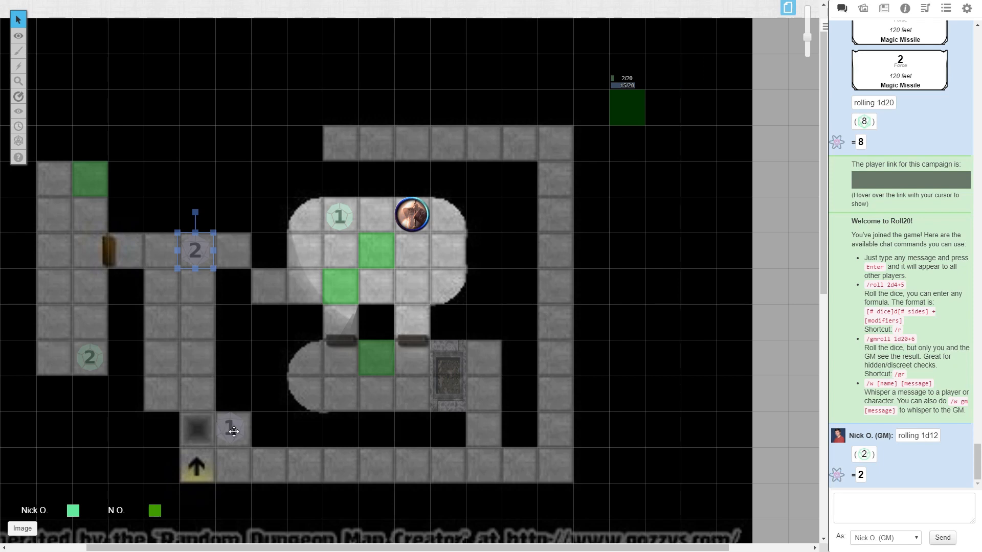
Review the green teleport pair and examine the name and letter suffix in the green 1 token's settings.
left_click(339, 216)
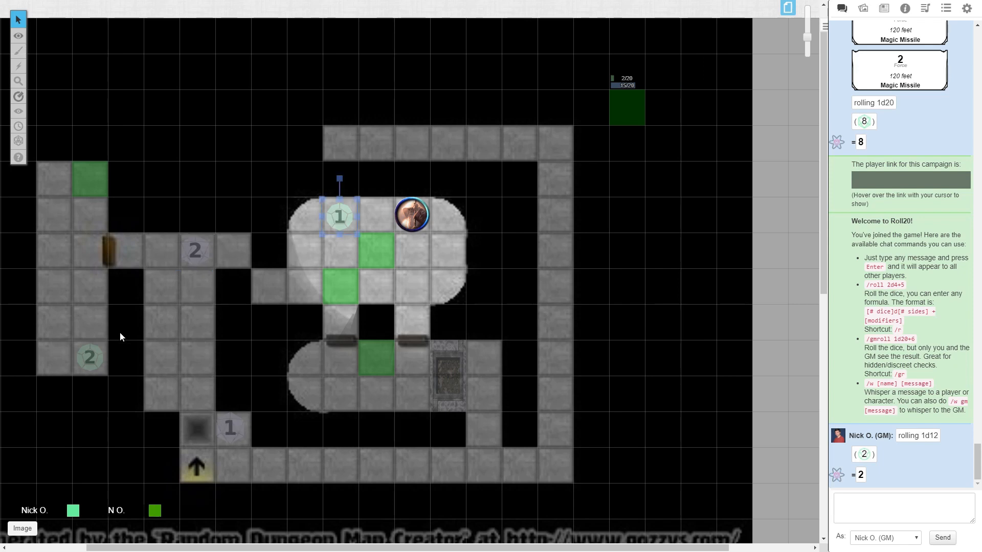
left_click(94, 354)
double_click(339, 216)
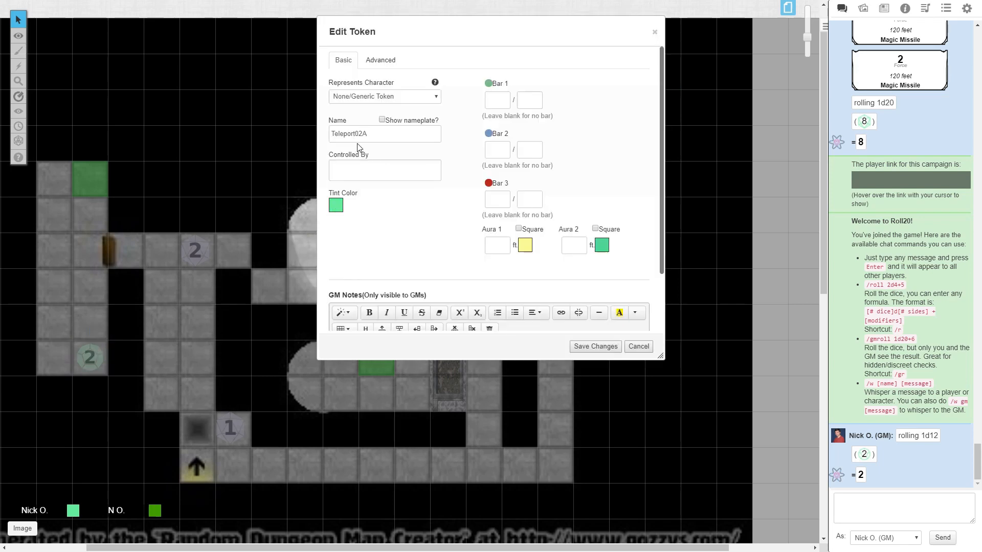
left_click_drag(363, 134, 357, 135)
left_click(637, 346)
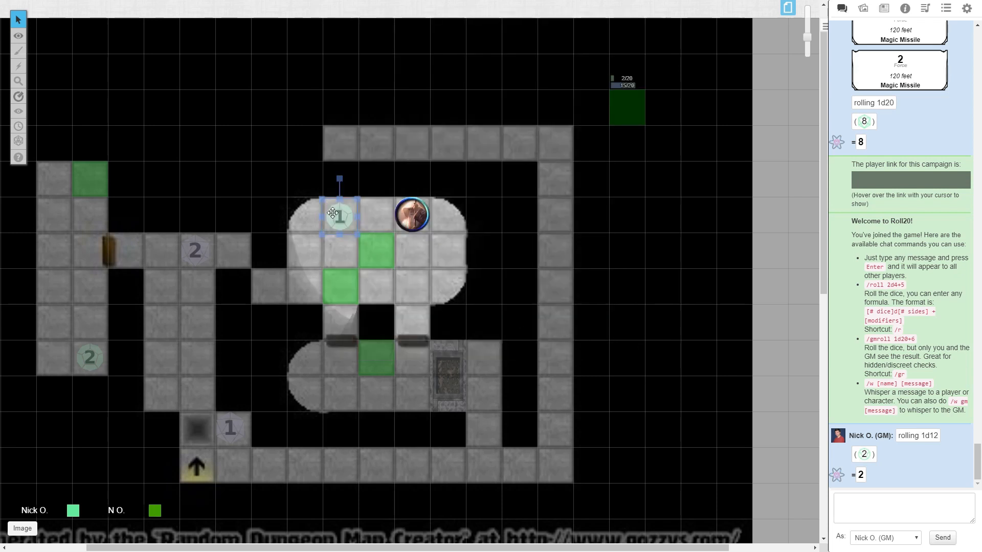
key("Tab")
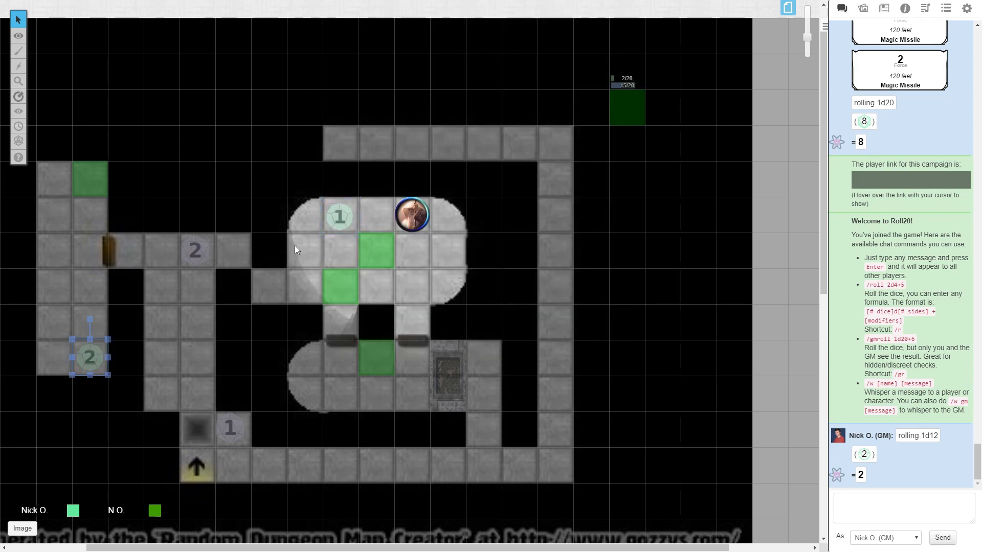
left_click(326, 231)
key("Tab")
left_click(342, 217)
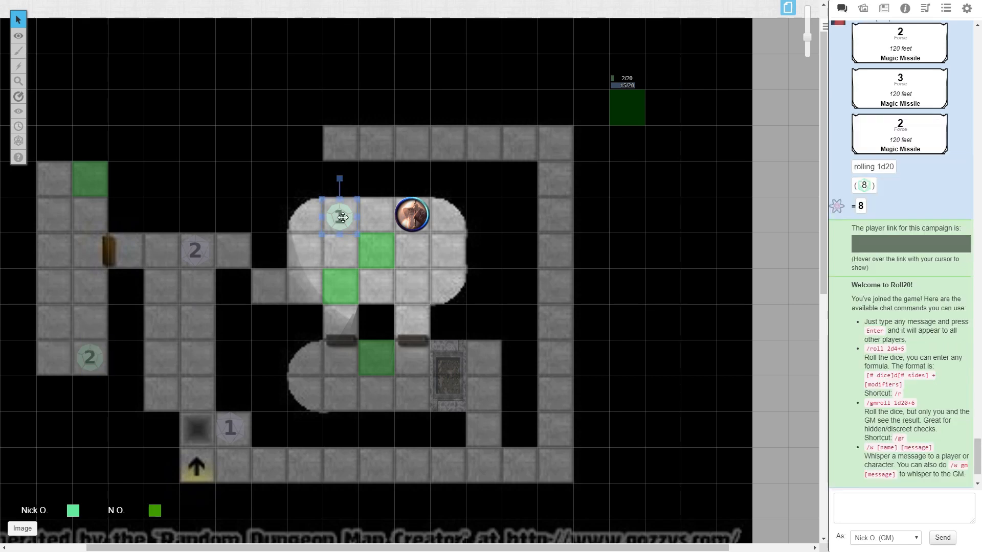
double_click(342, 217)
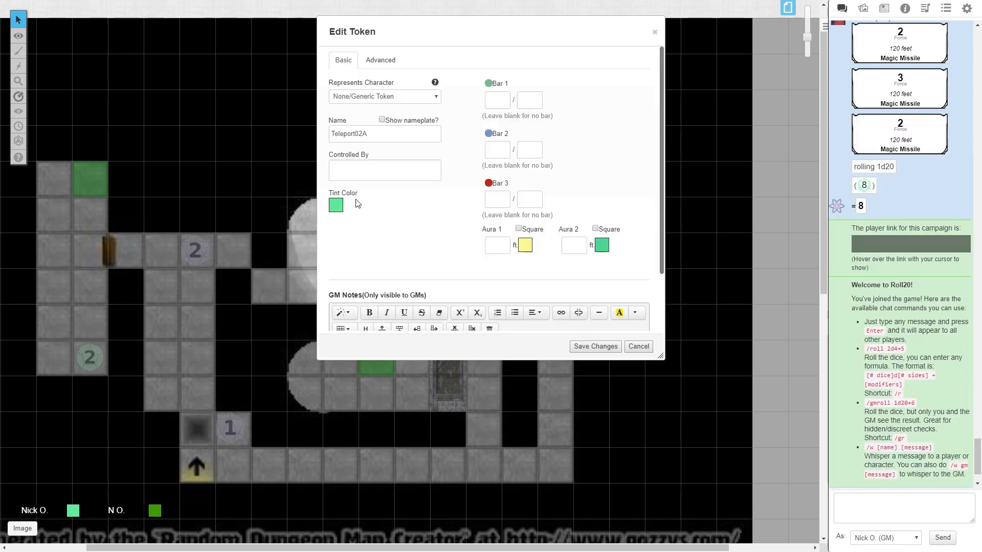
left_click(366, 133)
left_click_drag(362, 133, 375, 137)
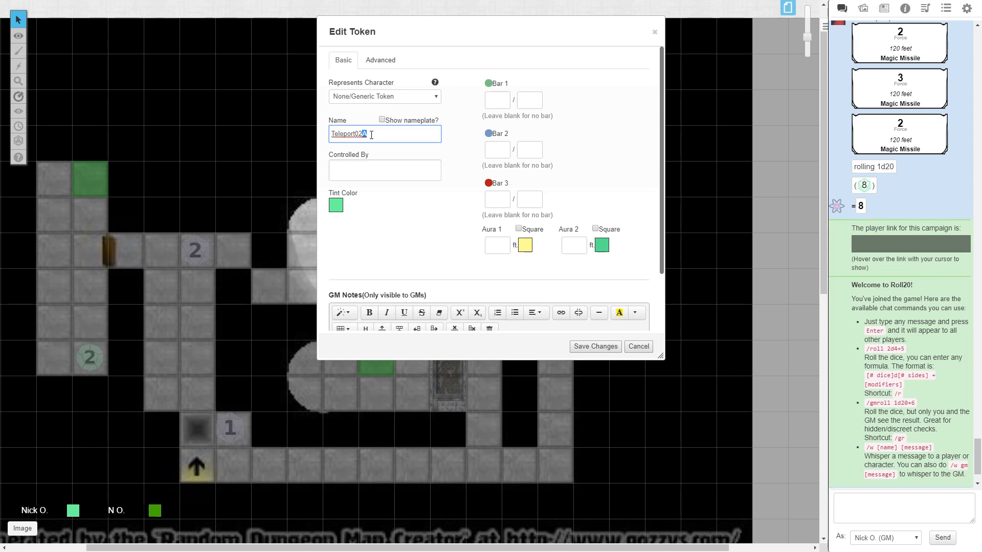
left_click(640, 347)
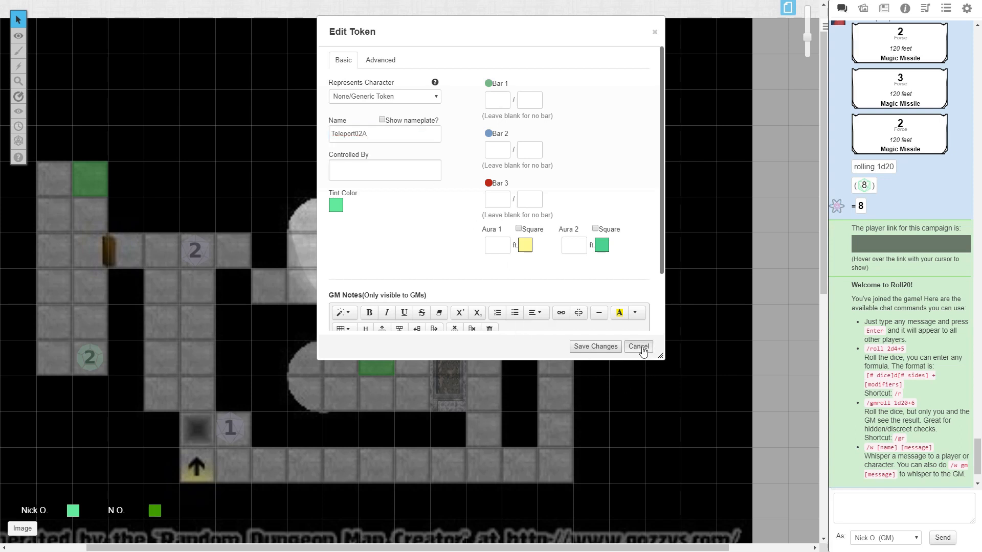
left_click(640, 347)
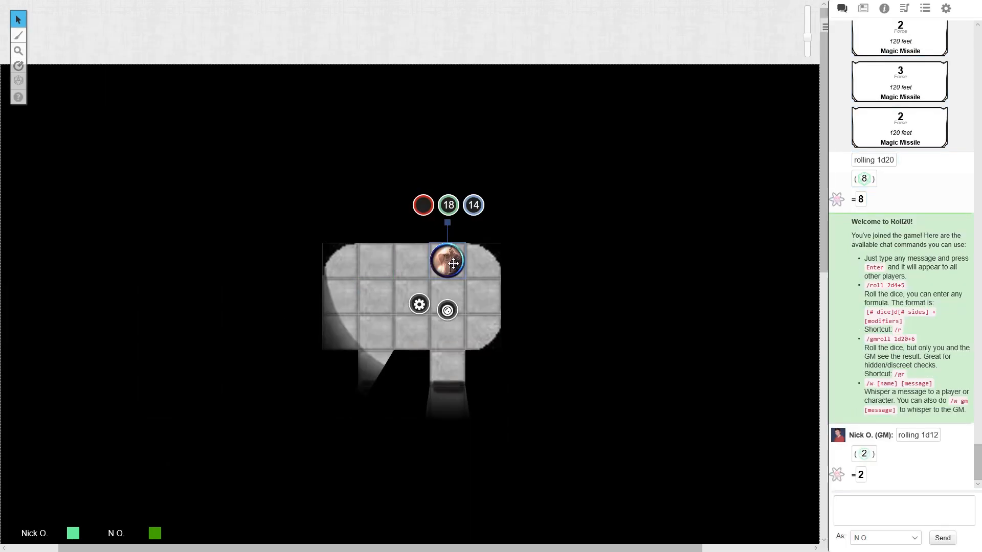
In the player view, test the teleporters by moving the character onto the hidden 1 square and re-dropping it at the destination.
left_click_drag(451, 264, 385, 268)
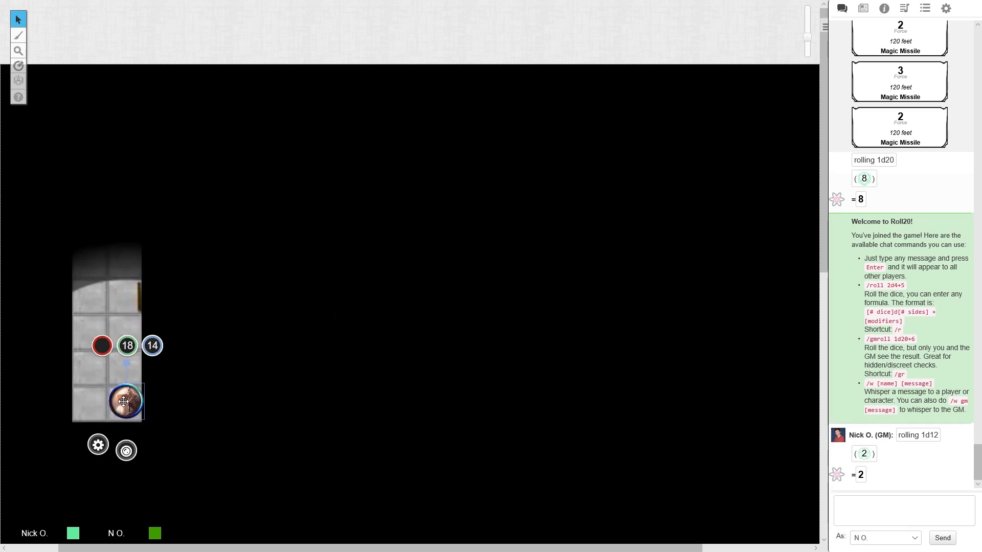
mouse_move(124, 401)
left_mouse_down()
mouse_move(122, 325)
mouse_move(119, 403)
left_mouse_up()
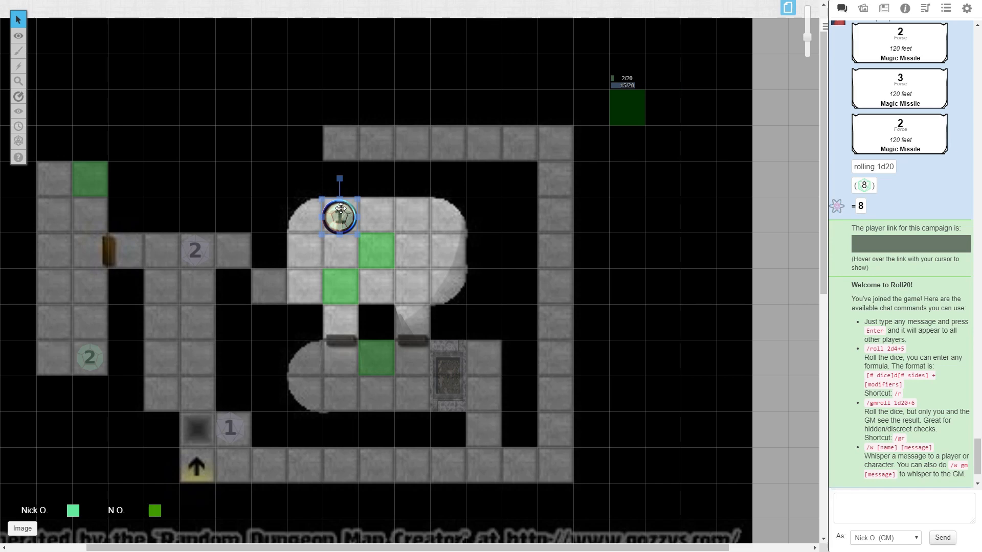
Place the TeleportPad image from the library in the square beside the character and assign it to the token layer.
left_click(864, 9)
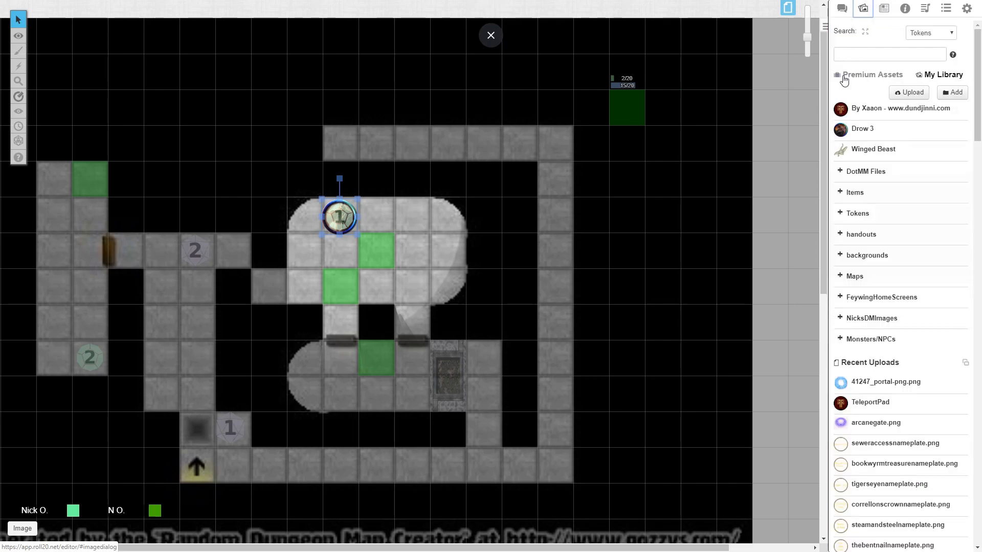
left_click_drag(869, 402, 383, 216)
right_click(393, 214)
mouse_move(409, 210)
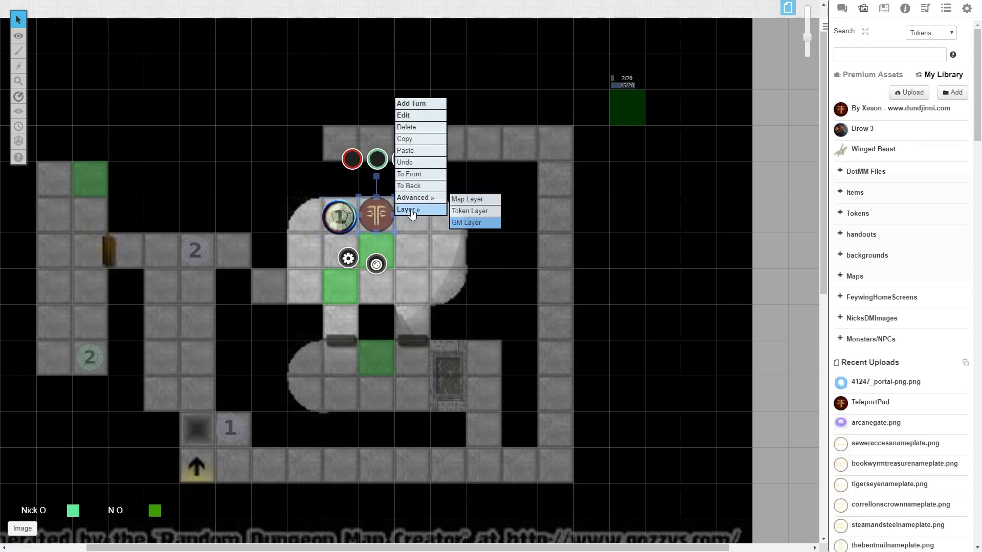
left_click(457, 211)
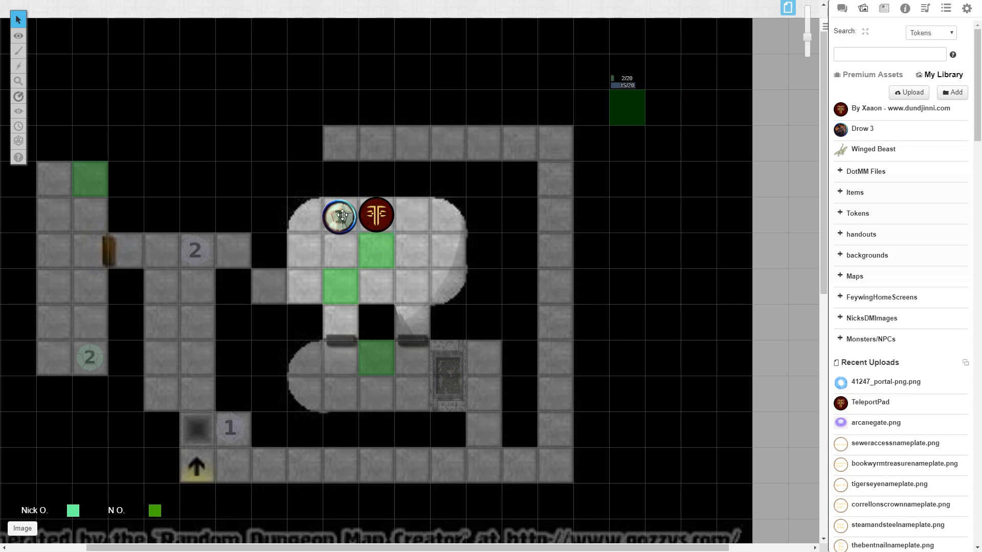
Move the character one square down, place the TeleportPad over the green 1 token, and switch to the player view.
left_click_drag(342, 216, 340, 251)
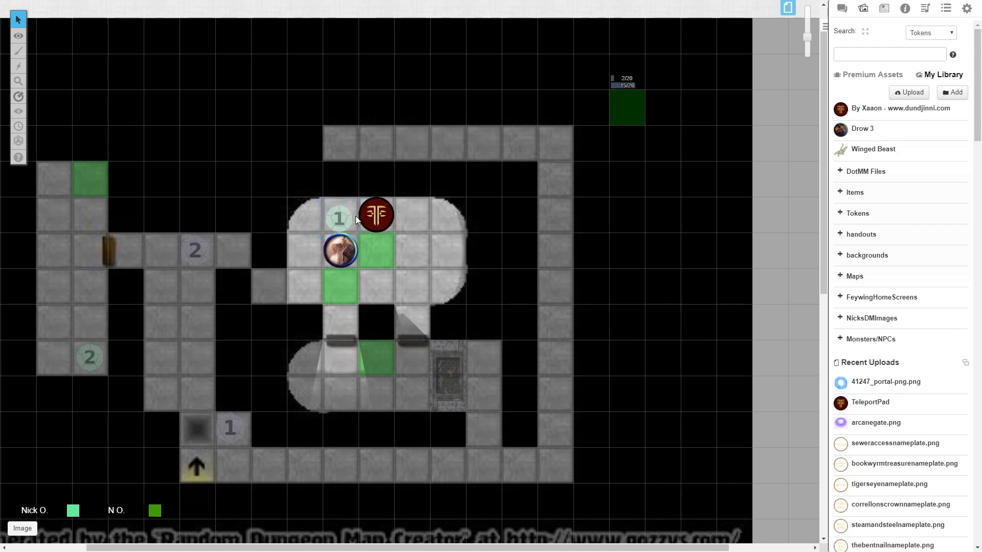
left_click_drag(386, 215, 348, 214)
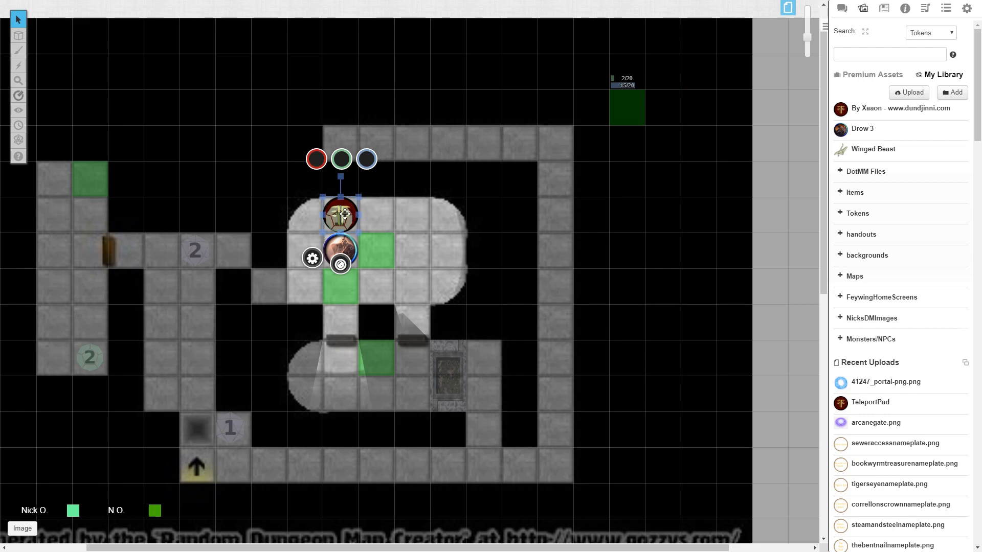
key("alt+Tab")
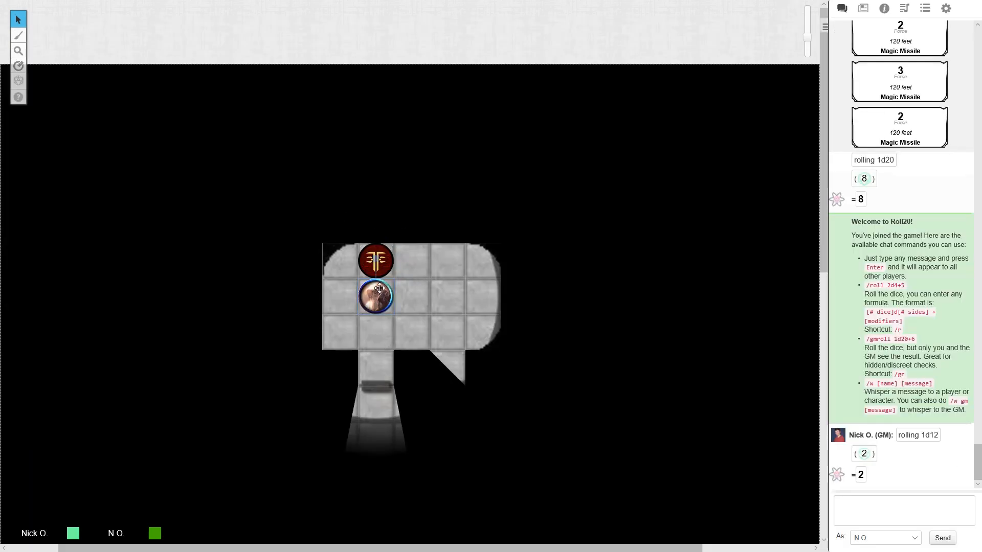
Test the visible pad by moving the character onto it, and move the character one square up from the destination.
left_click_drag(378, 296, 376, 260)
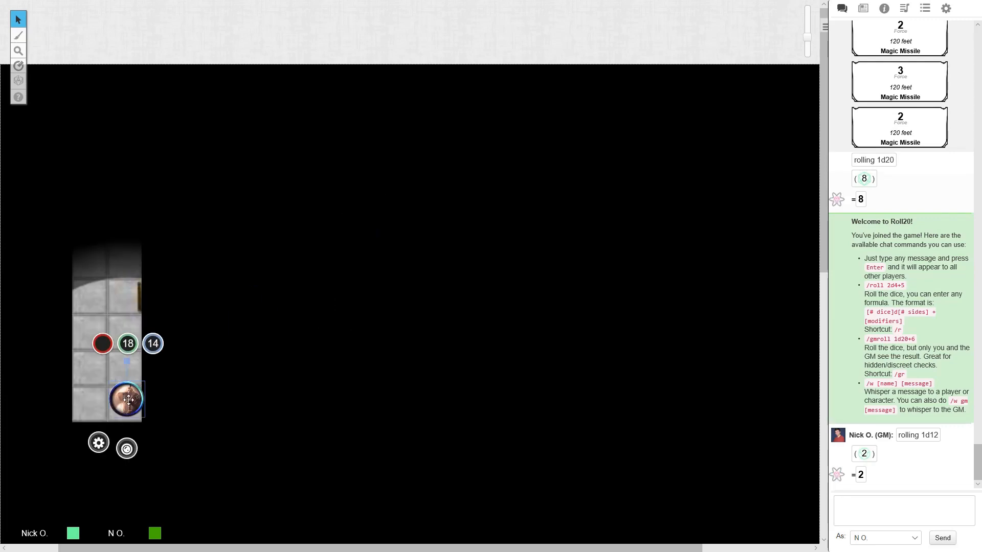
left_click_drag(127, 401, 129, 366)
In the GM view, place the TeleportPad image over the green 2 token and check the pads from the player view.
key("alt+Tab")
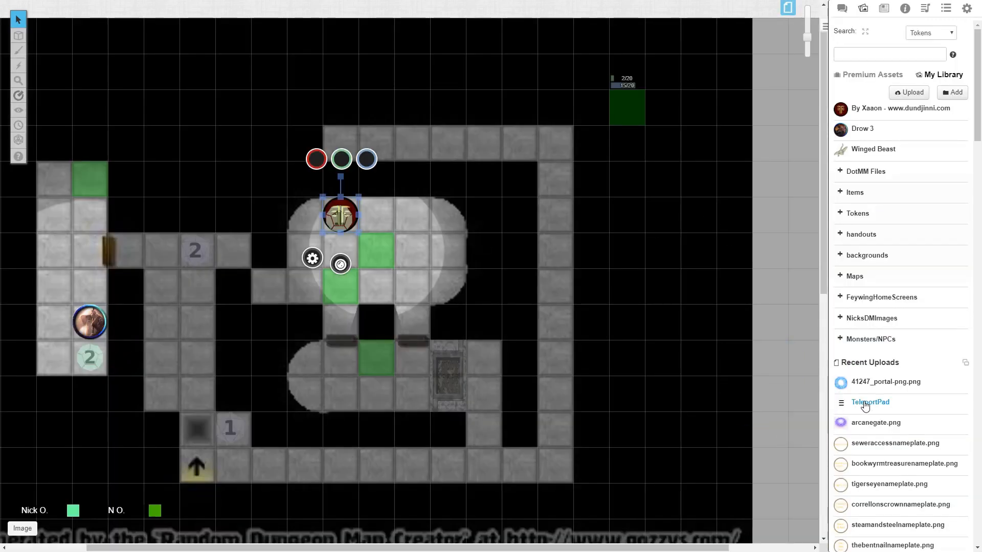
mouse_move(864, 403)
left_mouse_down()
mouse_move(285, 346)
mouse_move(106, 348)
mouse_move(116, 398)
left_mouse_up()
key("alt+Tab")
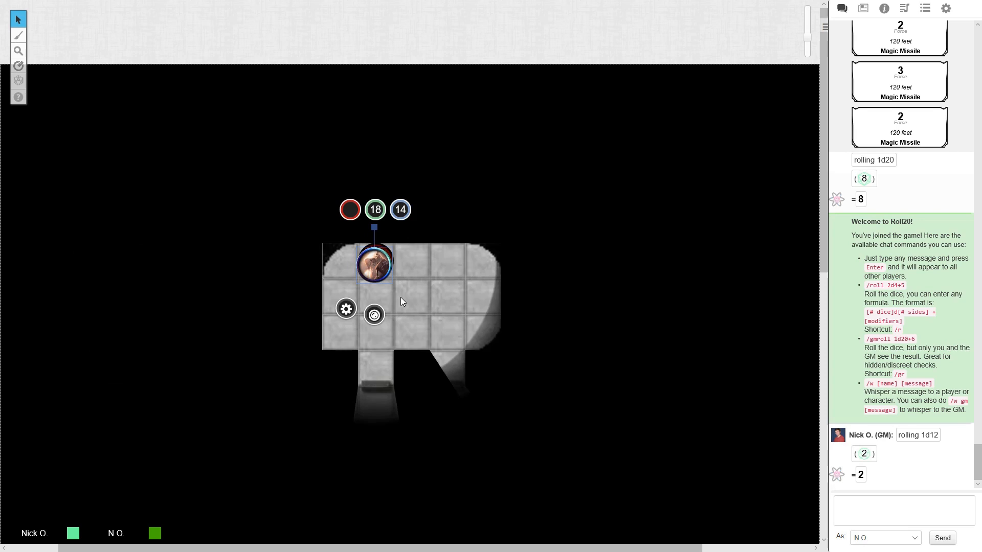
key("alt+Tab")
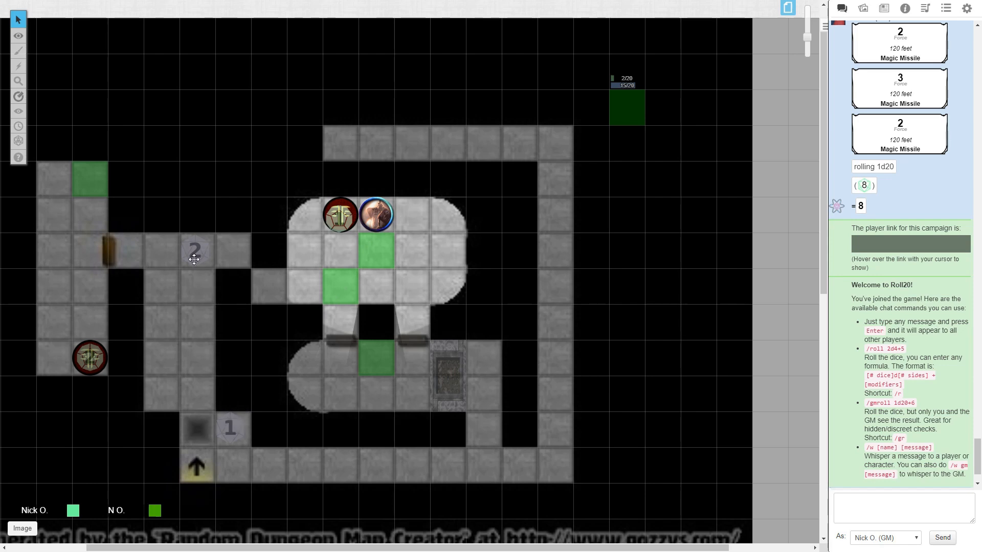
Examine the number and letter suffix of the name in the purple 1 token's settings, and close them without saving.
double_click(226, 425)
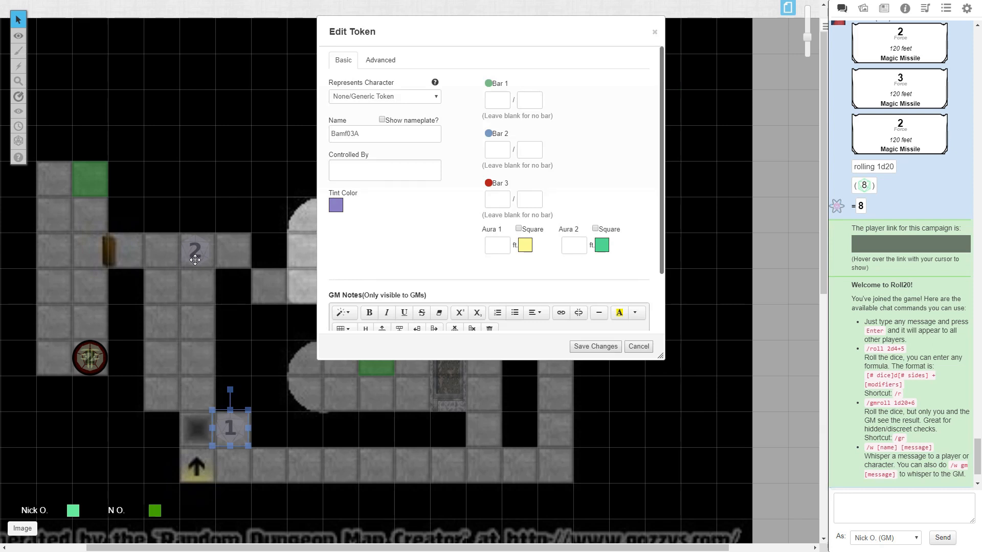
left_click(349, 134)
left_click_drag(347, 134, 354, 134)
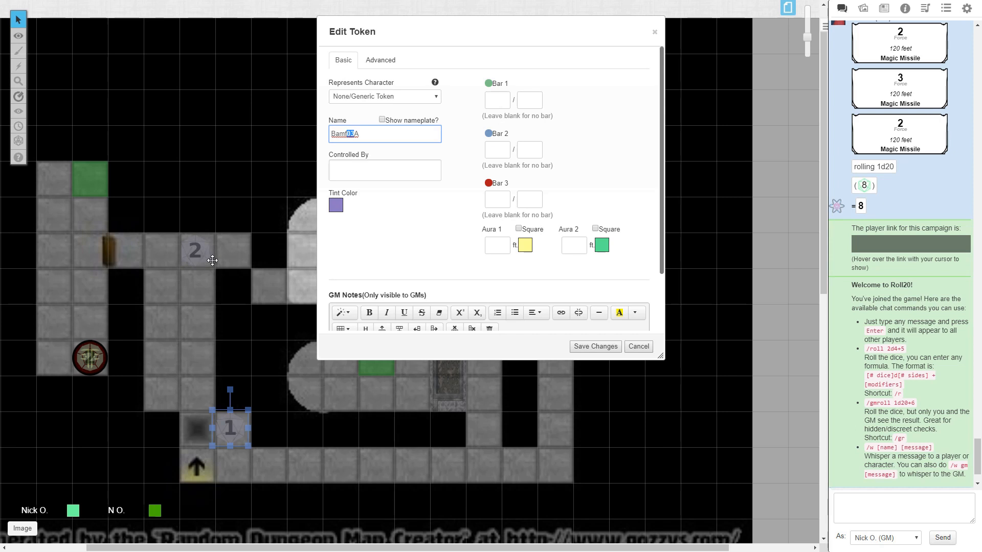
left_click(357, 135)
left_click_drag(355, 135, 349, 134)
left_click(639, 347)
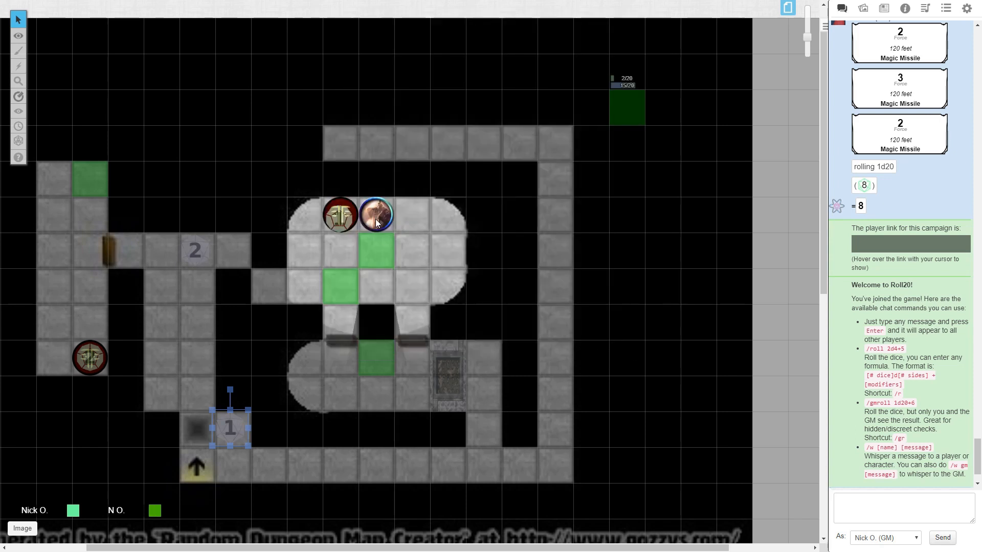
Move the character to the corridor near the purple 1 token and test that hidden teleporter in the player view, re-dropping the character at the destination.
left_click_drag(375, 217, 269, 465)
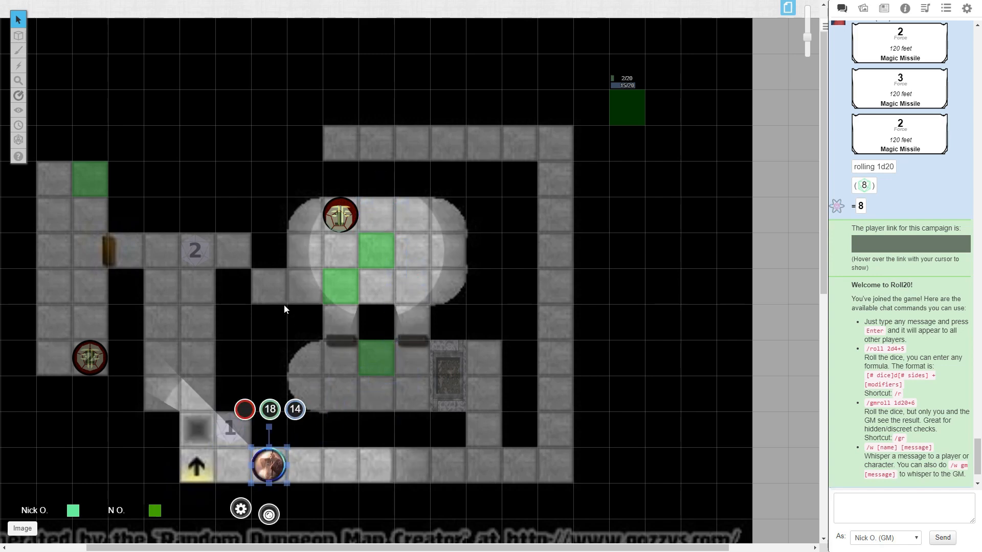
key("alt+Tab")
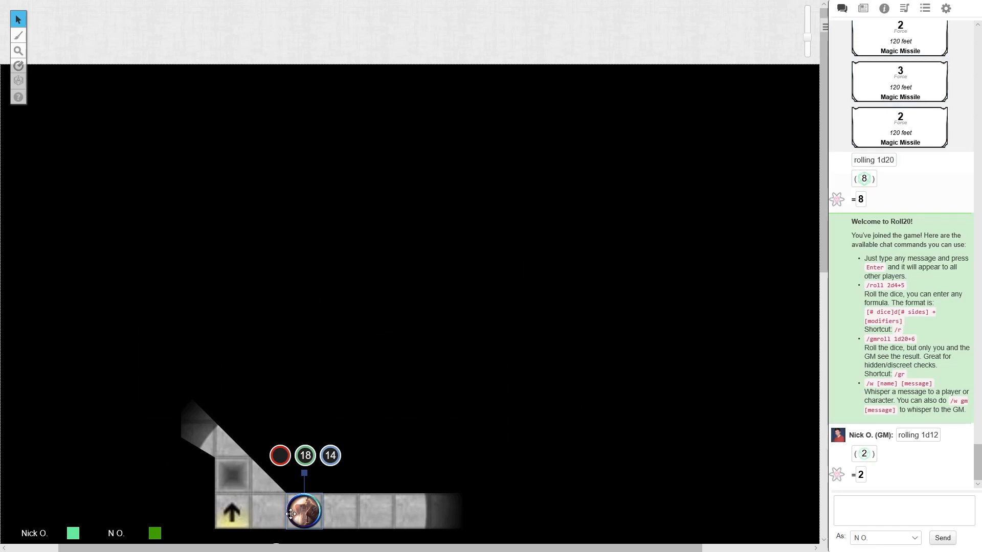
left_click_drag(302, 511, 271, 490)
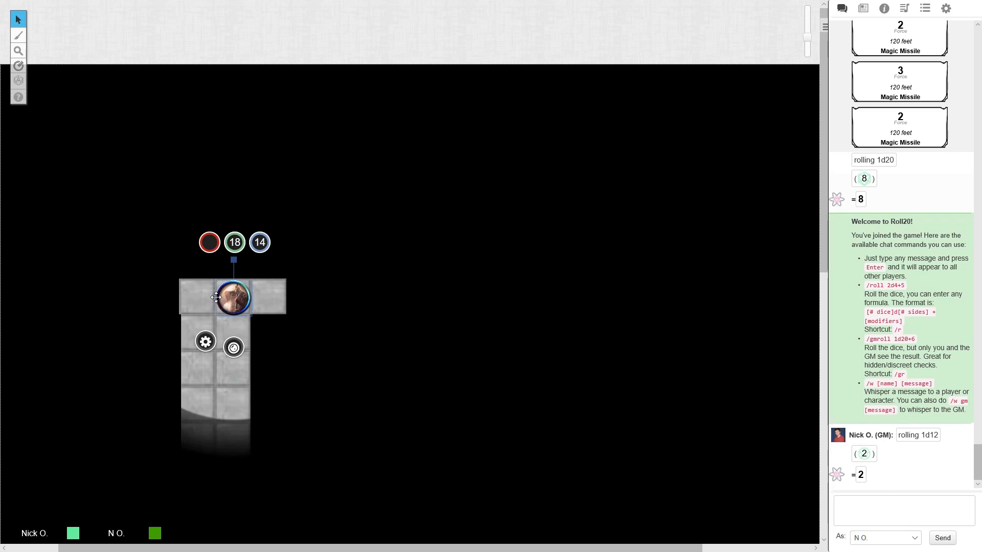
mouse_move(220, 297)
left_mouse_down()
mouse_move(190, 297)
mouse_move(238, 296)
left_mouse_up()
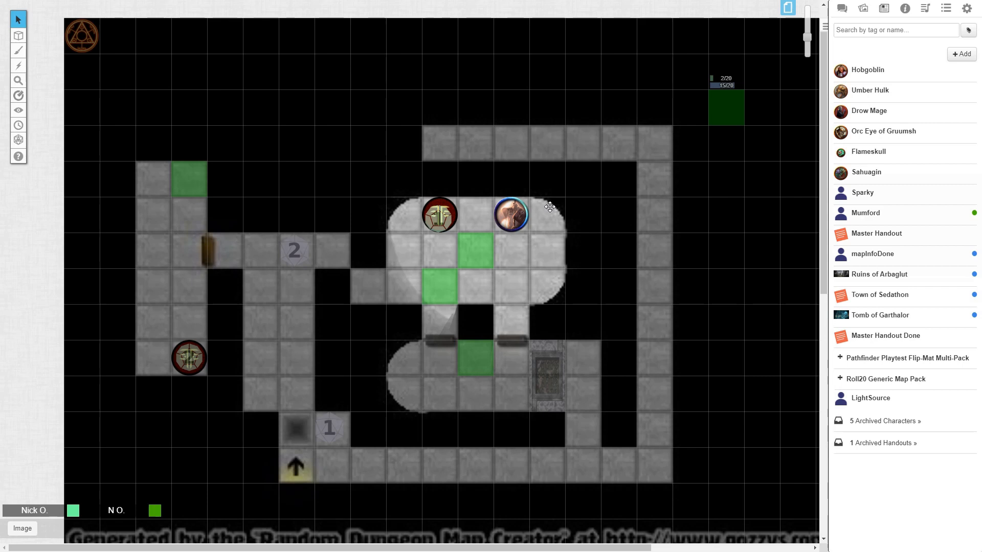
Place the rolled 8 die from the chat in the room's far-right middle square and assign it to the GM layer.
left_click(842, 8)
left_click_drag(864, 185, 550, 254)
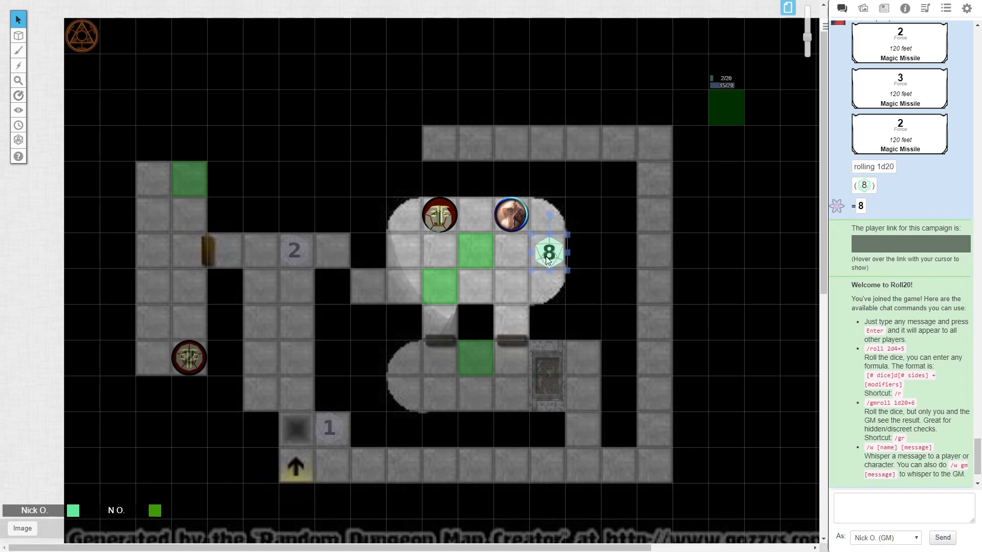
right_click(550, 254)
mouse_move(569, 247)
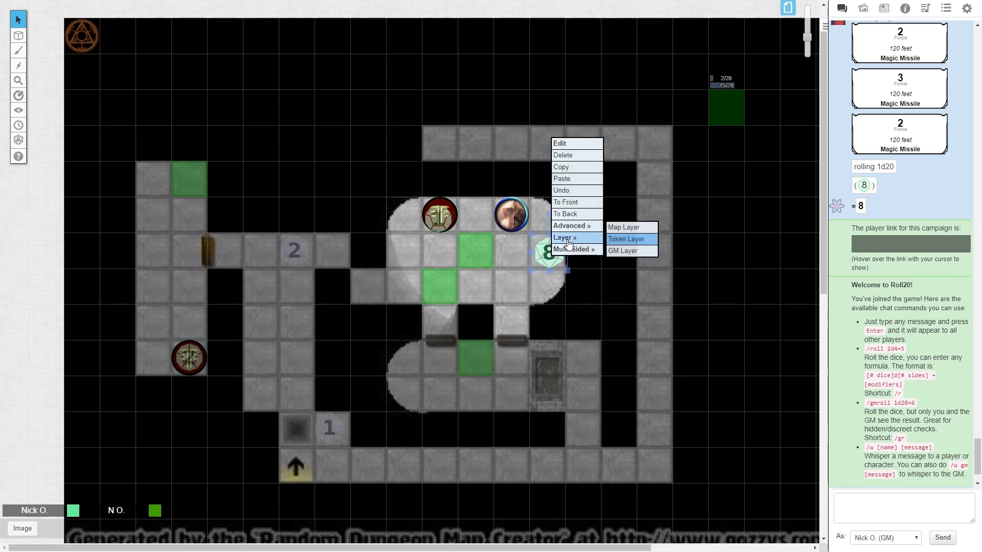
left_click(628, 250)
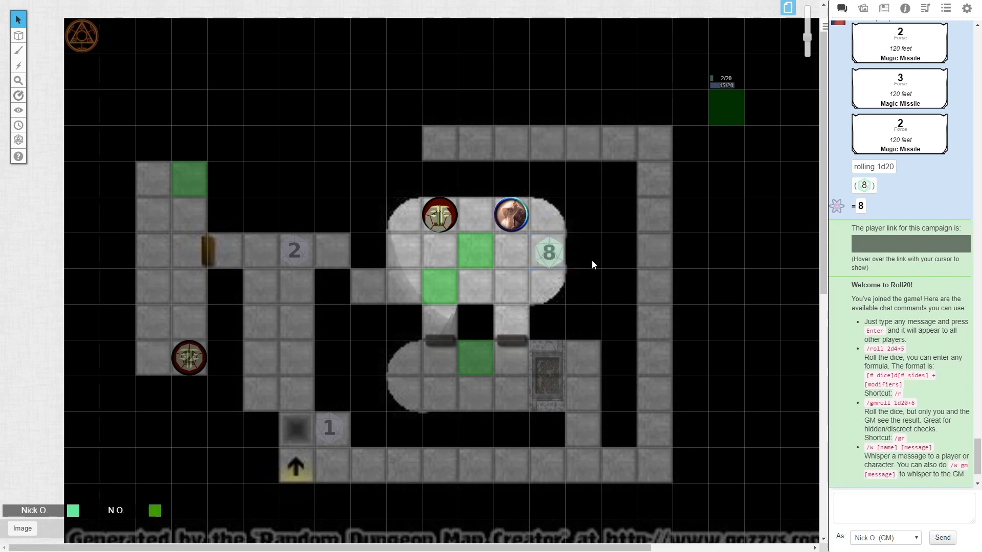
Change the displayed side of the new die token in the room to 1.
left_click(549, 258)
right_click(548, 257)
mouse_move(578, 250)
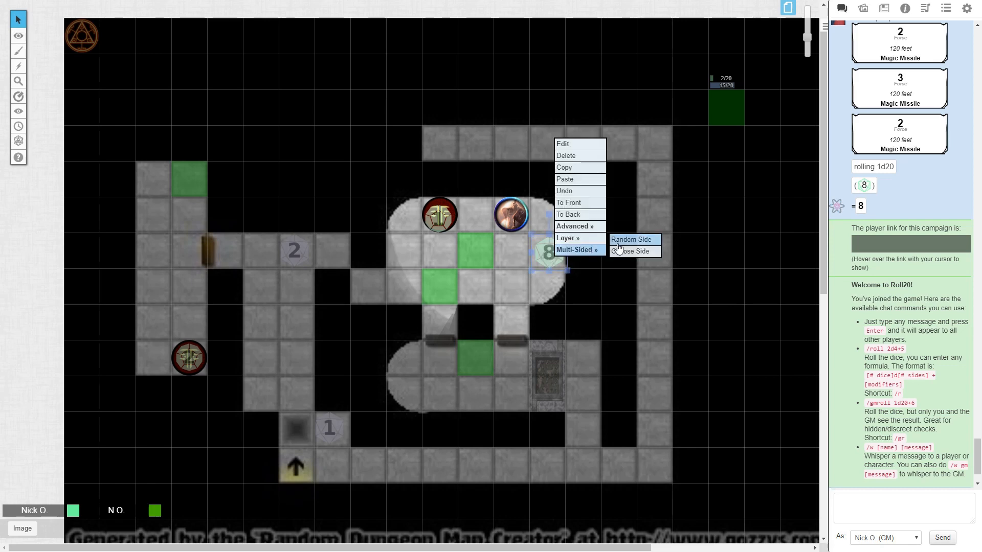
left_click(620, 250)
left_click(462, 287)
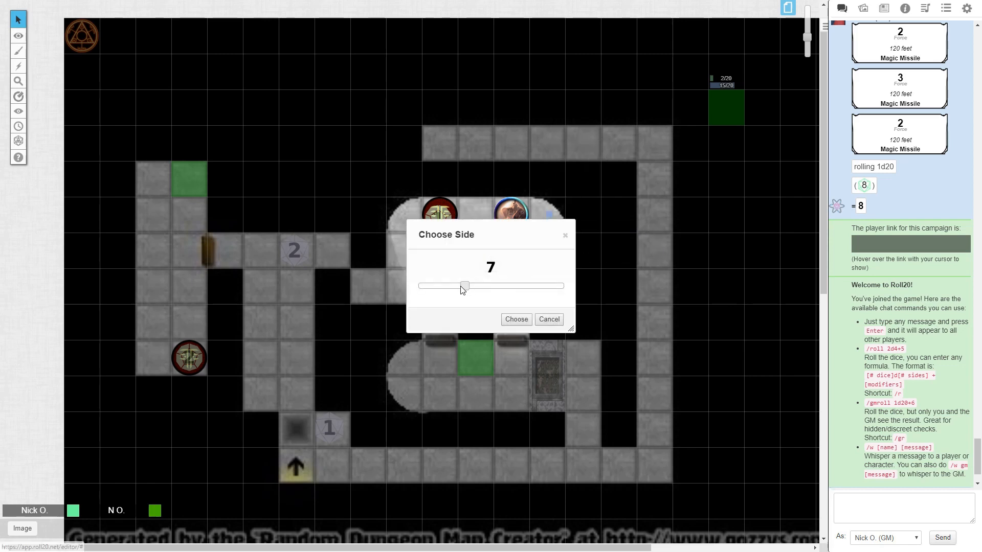
left_click_drag(461, 287, 421, 286)
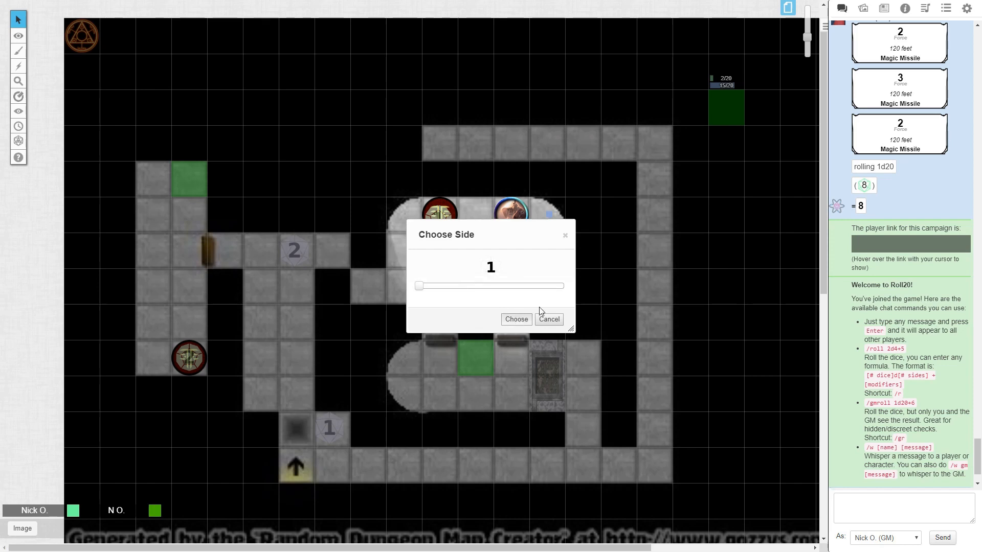
left_click(517, 319)
Name the new 1 token BackToSurface03A, give it an orange tint, and save the changes.
double_click(549, 258)
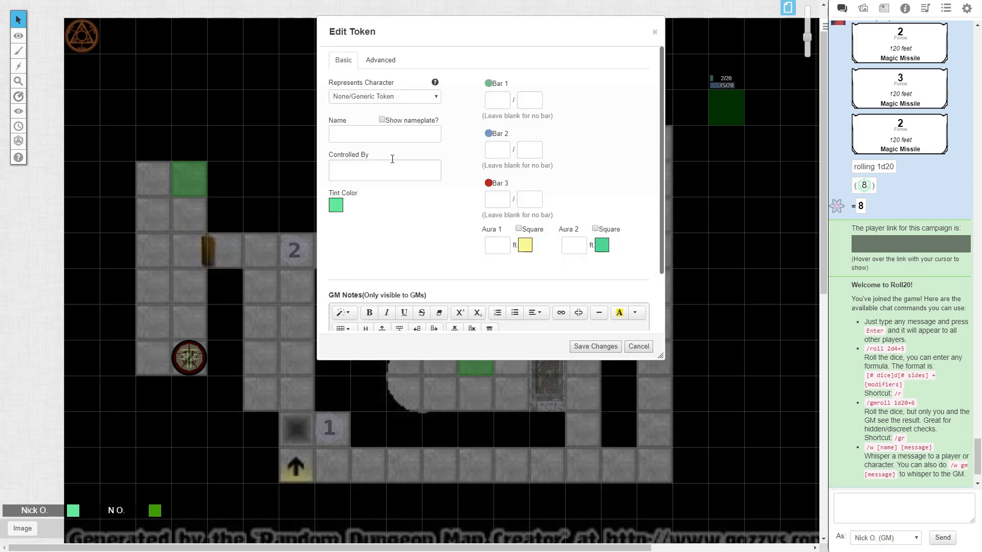
left_click(379, 135)
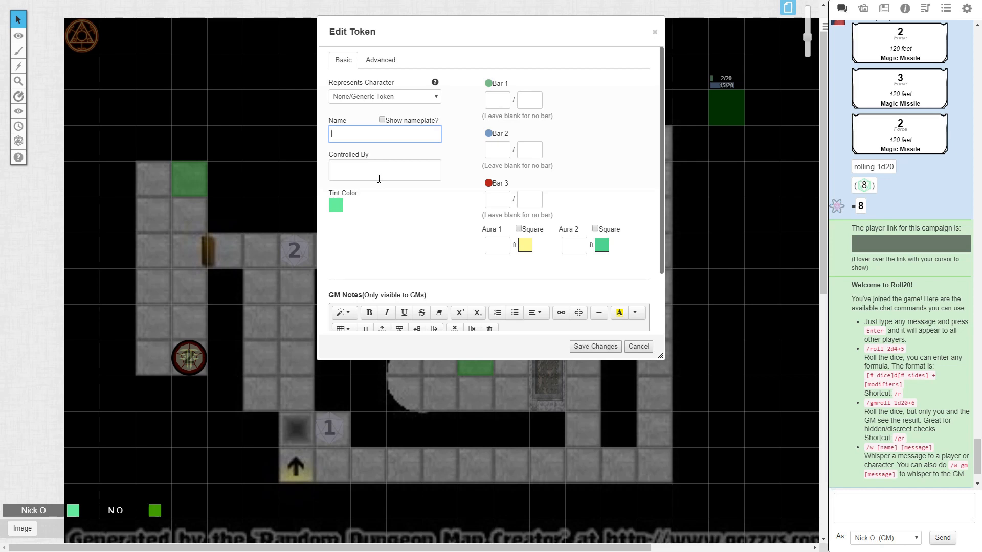
type("V")
type("ackToSurf")
type("ace")
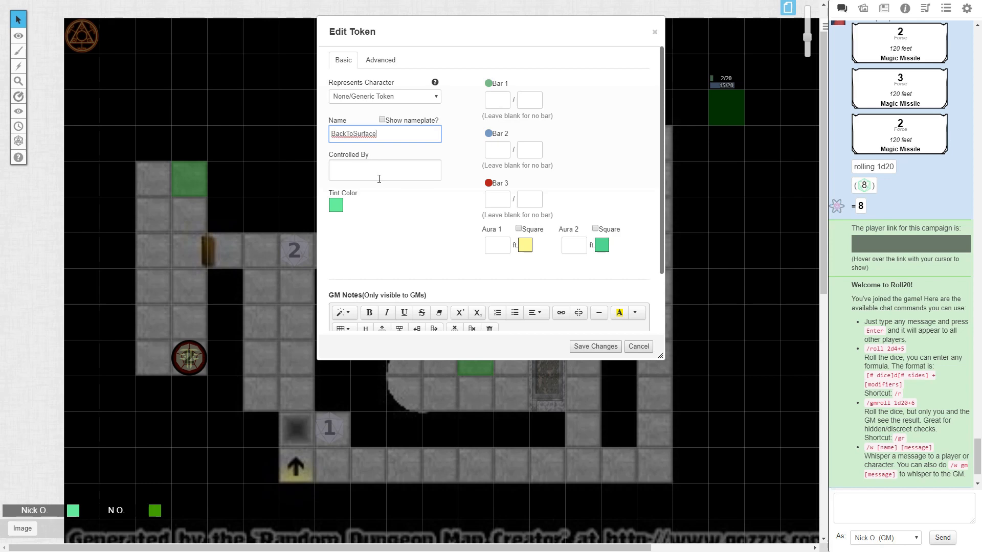
type("03")
type("A")
left_click(336, 205)
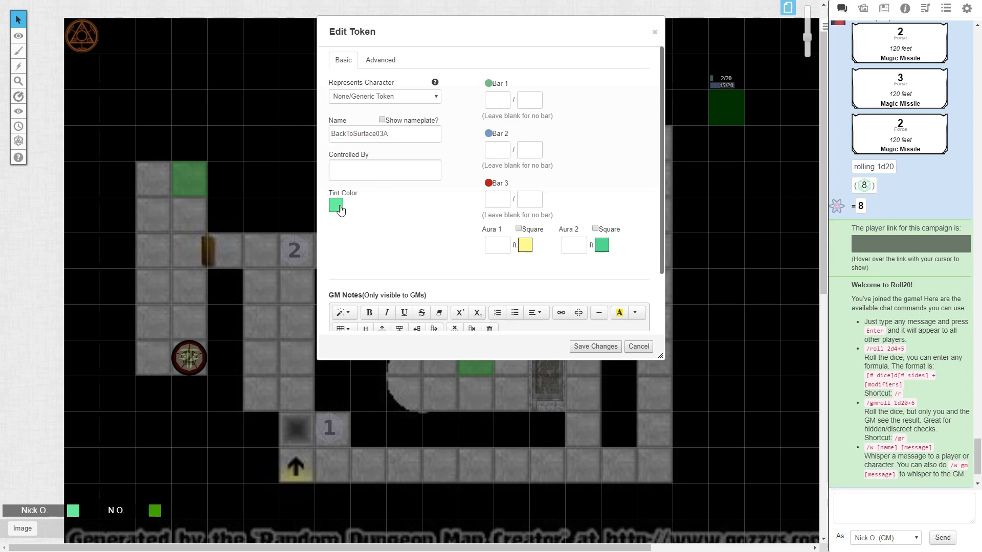
left_click(313, 228)
left_click(602, 352)
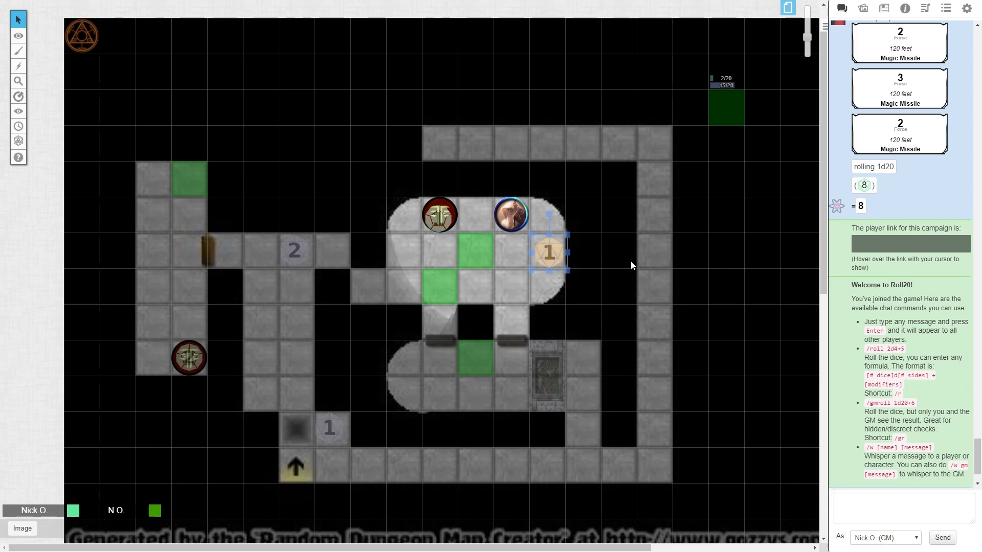
Add the 41247_portal-png.png image to the room, assign it to the token layer, and place it over the orange 1 token.
left_click(864, 8)
mouse_move(879, 387)
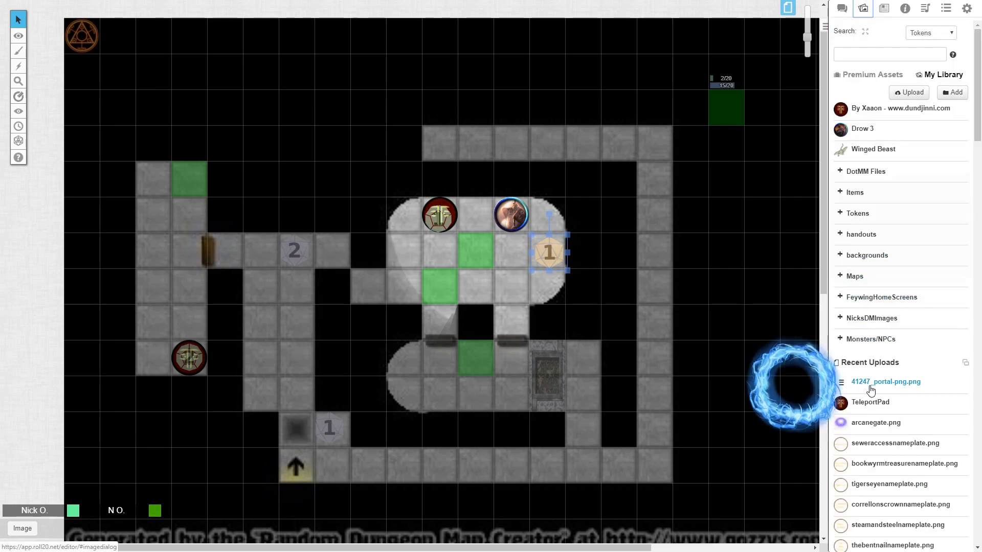
left_click_drag(880, 387, 517, 251)
right_click(516, 258)
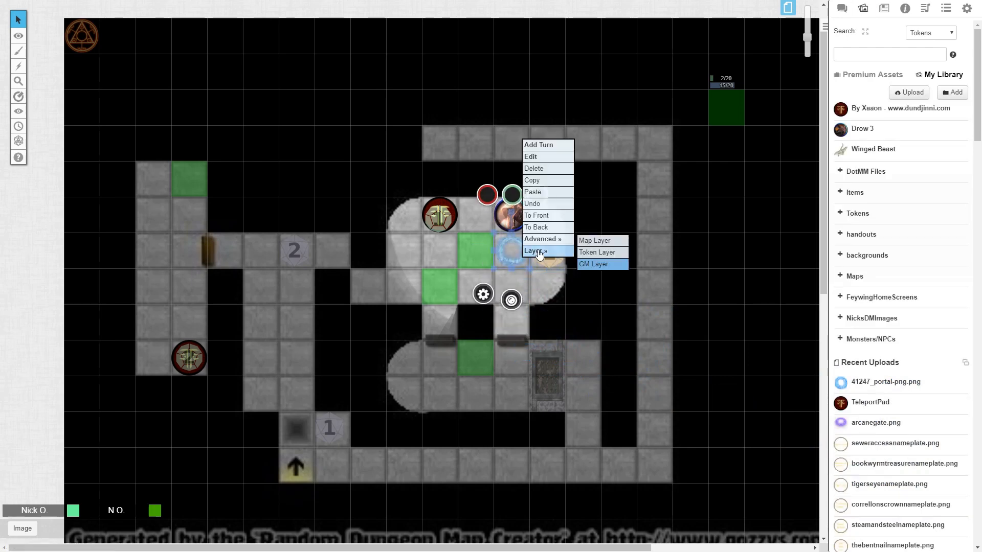
mouse_move(547, 248)
left_click(601, 253)
key("ctrl+o")
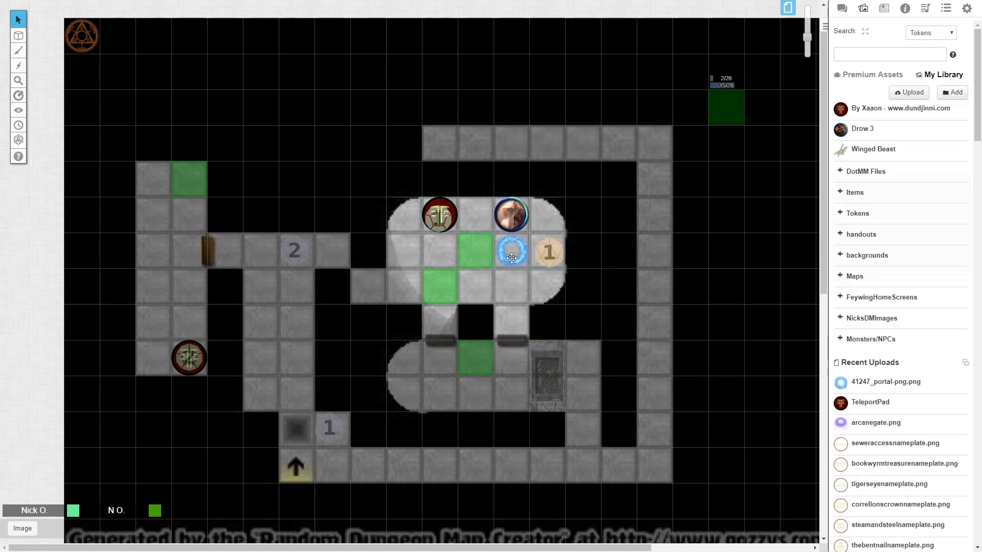
left_click_drag(511, 259, 556, 258)
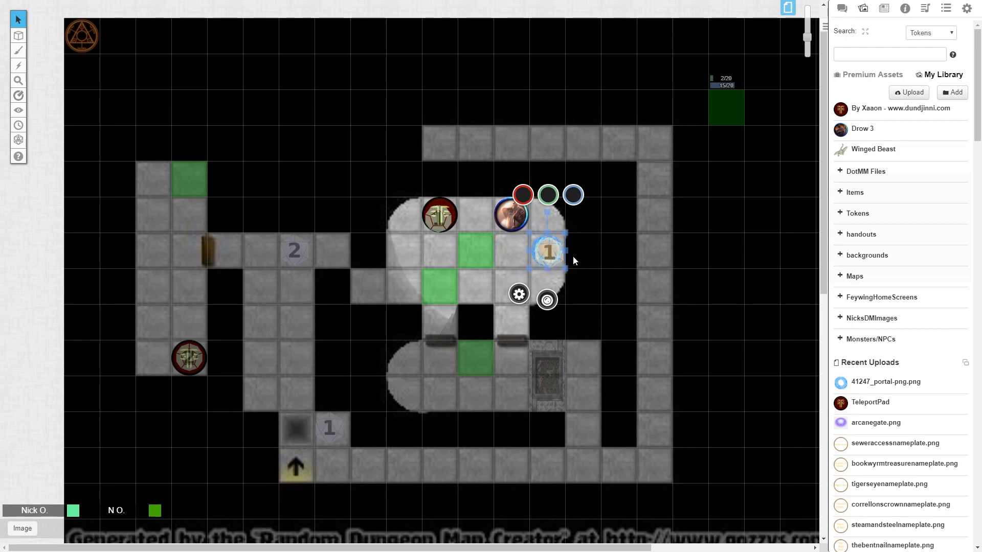
Open the Random Battle forest page, place the rolled 8 die in the clearing, and assign it to the GM layer.
left_click(787, 8)
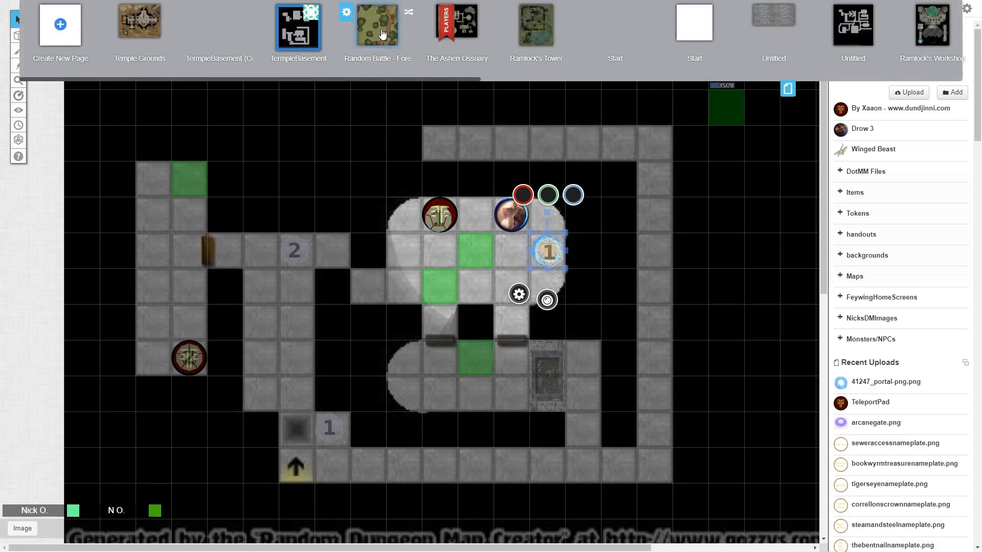
left_click(381, 32)
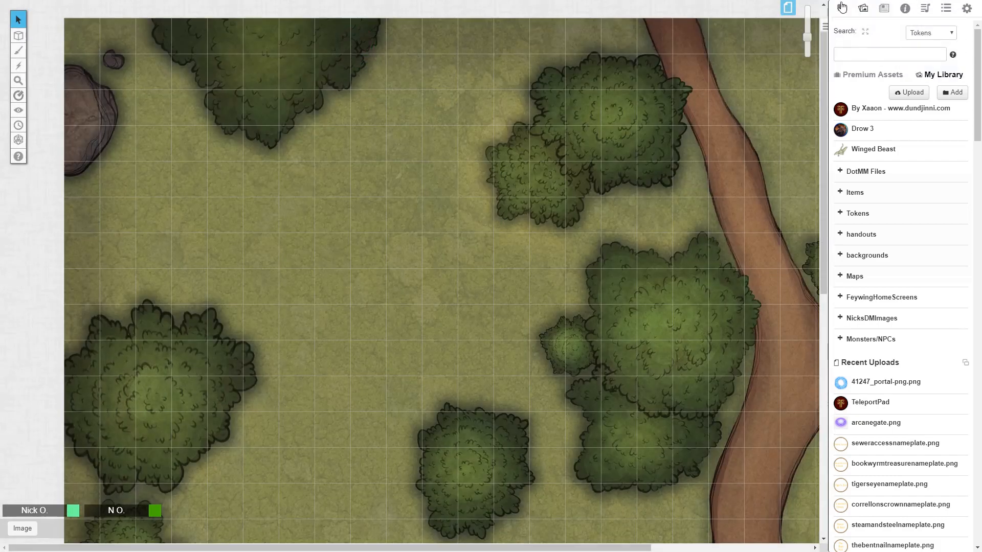
left_click(842, 8)
left_click_drag(864, 185, 437, 249)
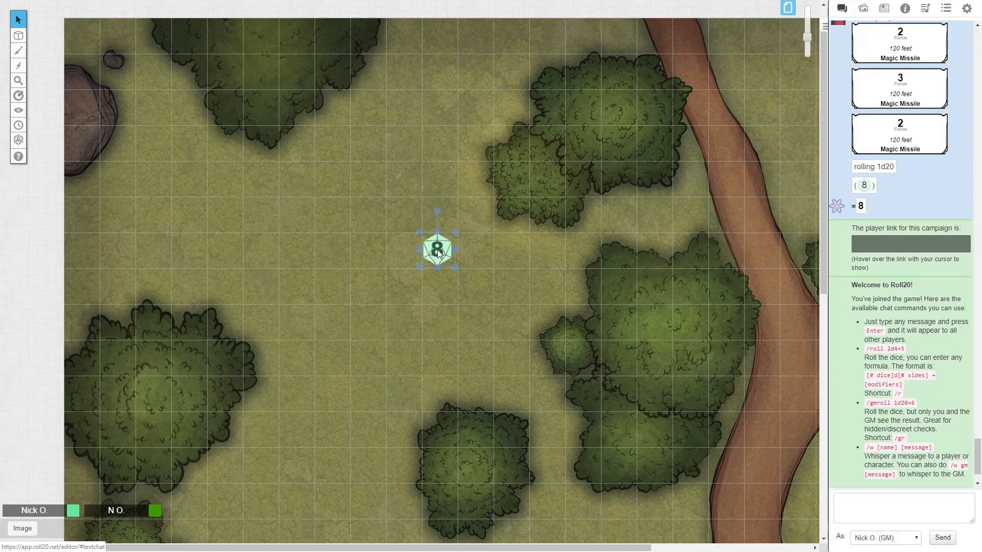
right_click(437, 250)
mouse_move(471, 250)
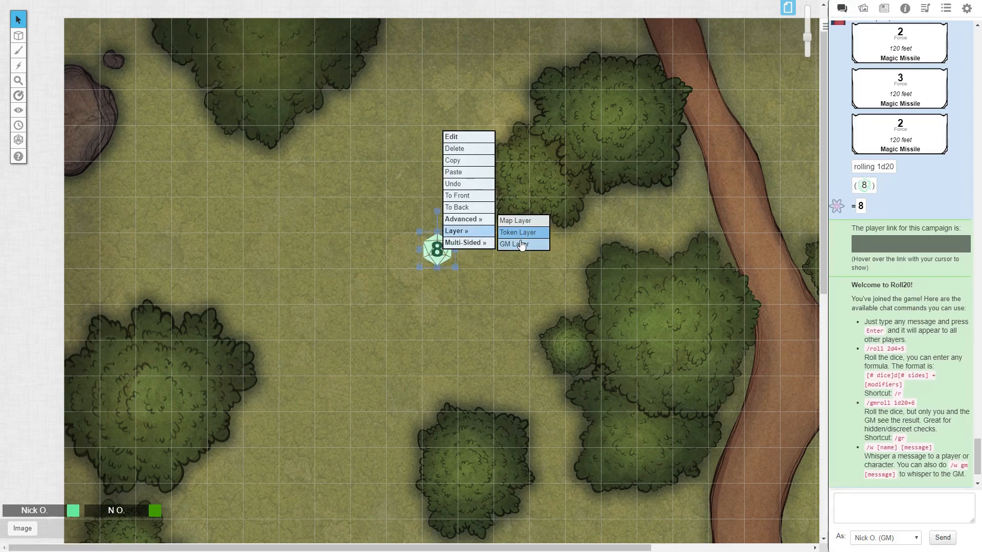
left_click(520, 241)
Change the displayed side of the die token in the forest clearing to 2.
right_click(435, 249)
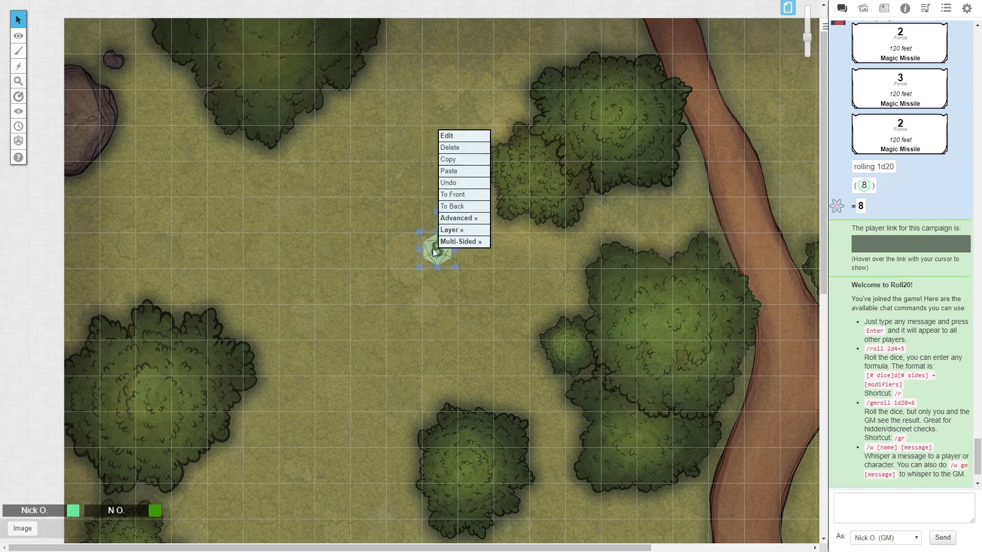
mouse_move(465, 244)
left_click(508, 243)
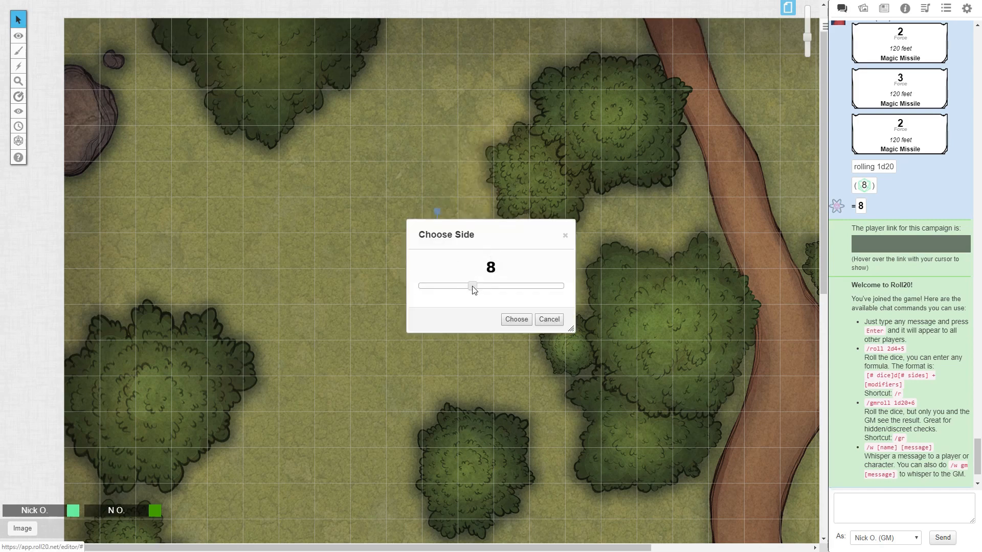
left_click_drag(475, 288, 429, 293)
left_click(516, 319)
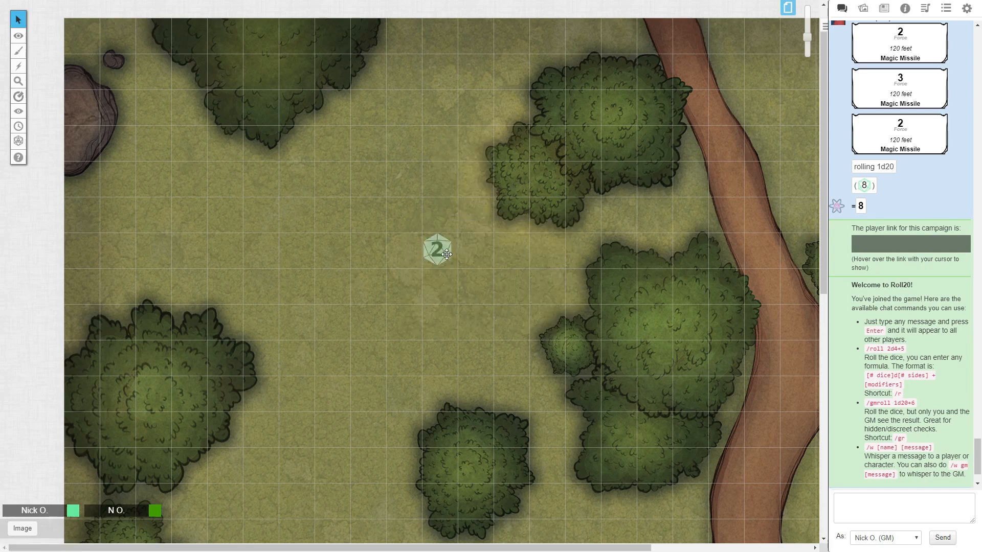
Name the forest clearing's 2 token BackToSurface03B, give it an orange tint, and save the changes.
left_click(438, 251)
double_click(438, 251)
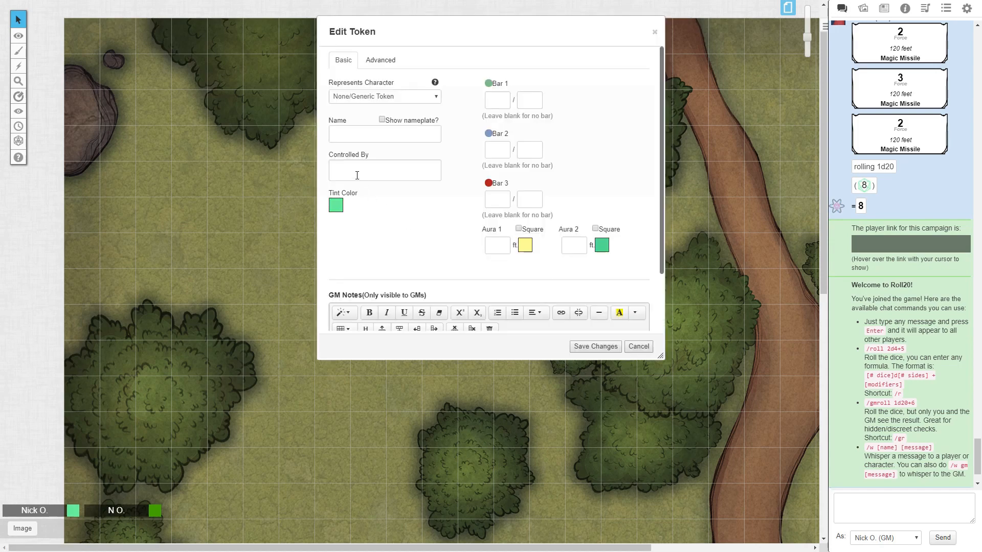
left_click(366, 134)
type("BackToSurface03B")
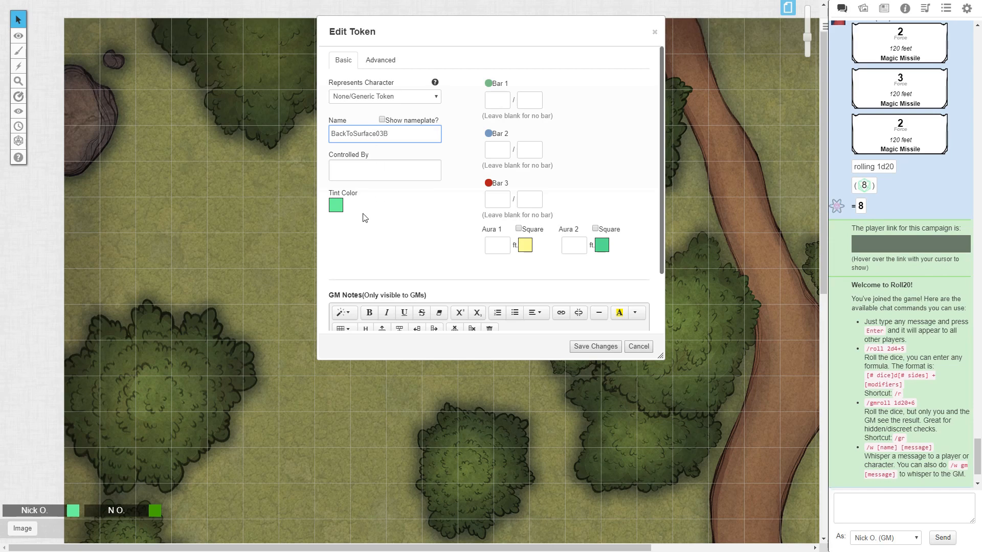
left_click(336, 205)
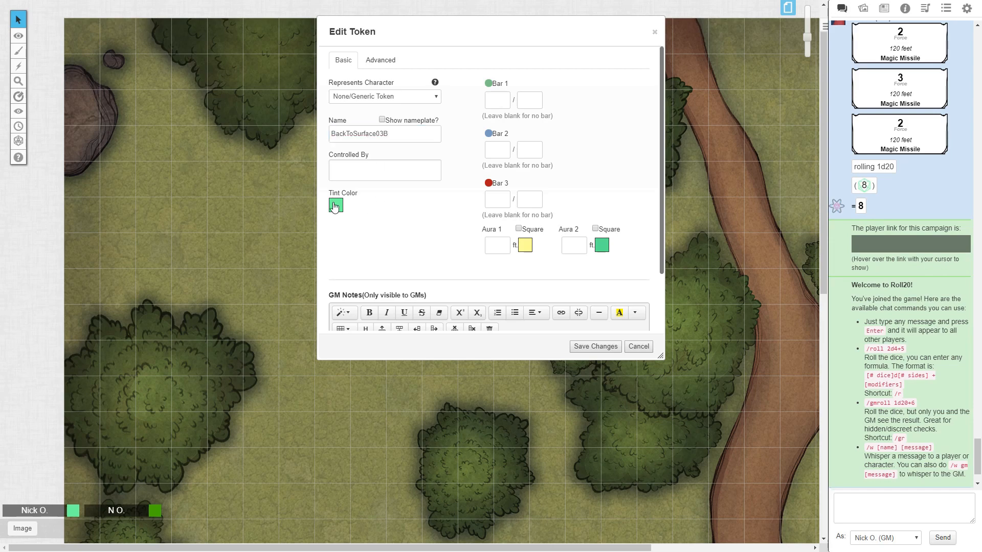
left_click(312, 229)
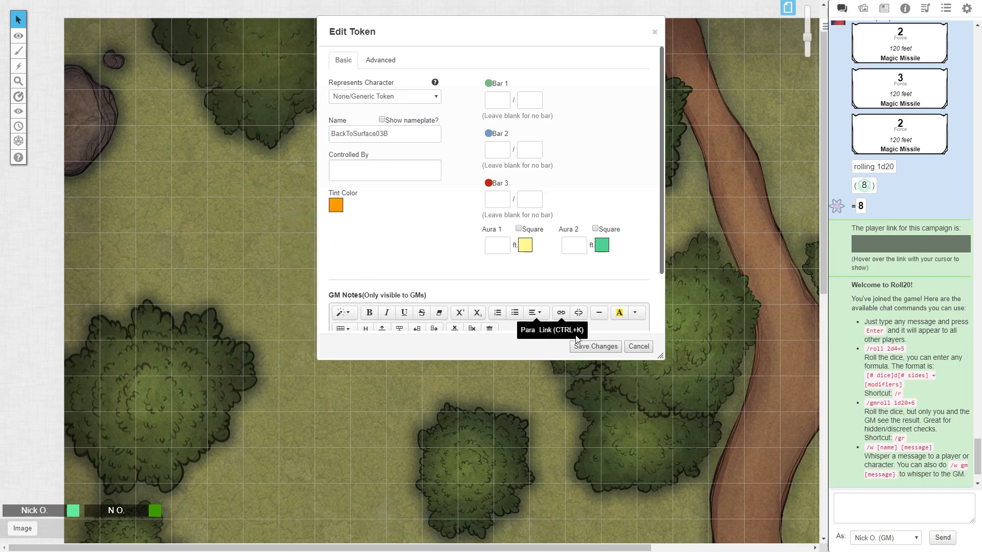
left_click(589, 347)
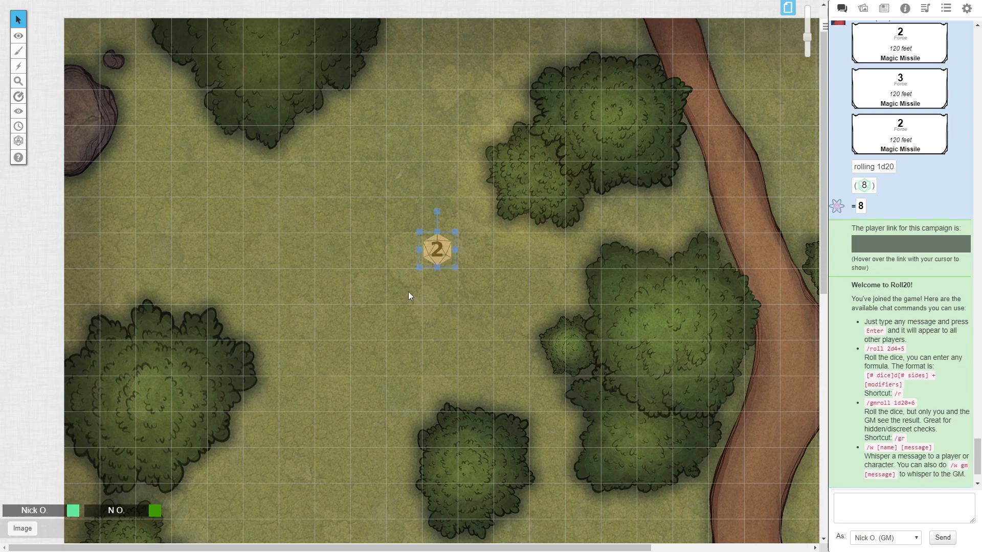
Place the Mumford character token in the lower-left corner of the forest map and assign it to the GM layer.
scroll(408, 293, "down", 10)
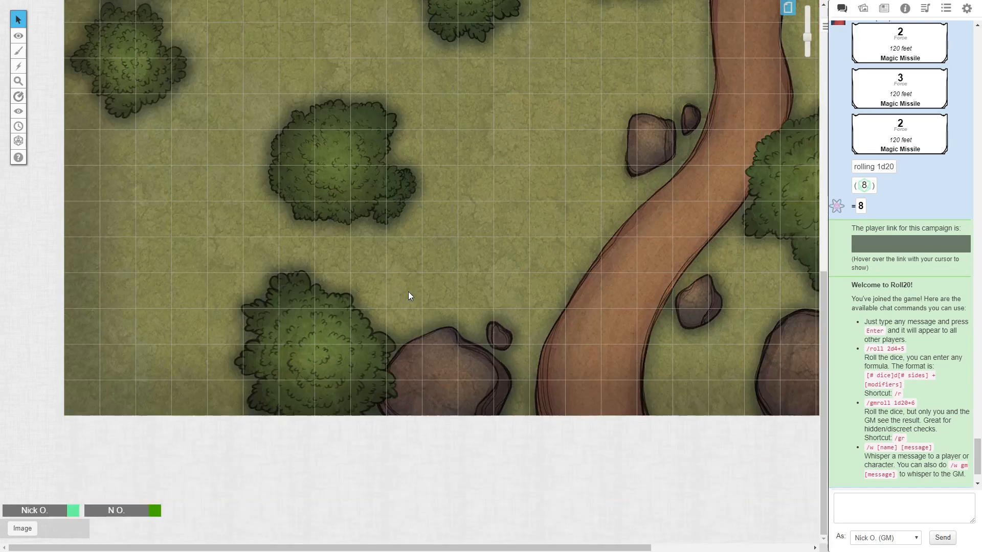
left_click(864, 8)
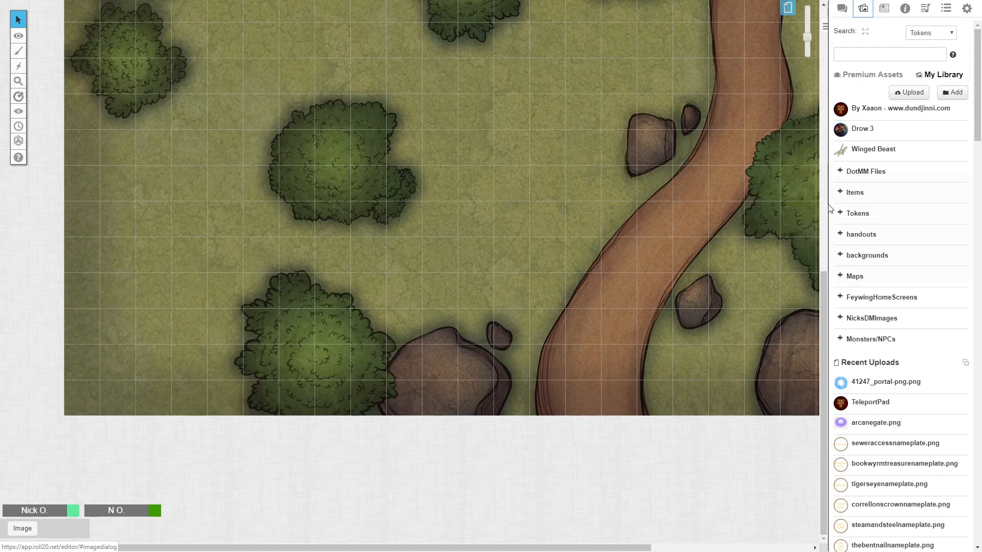
left_click(884, 9)
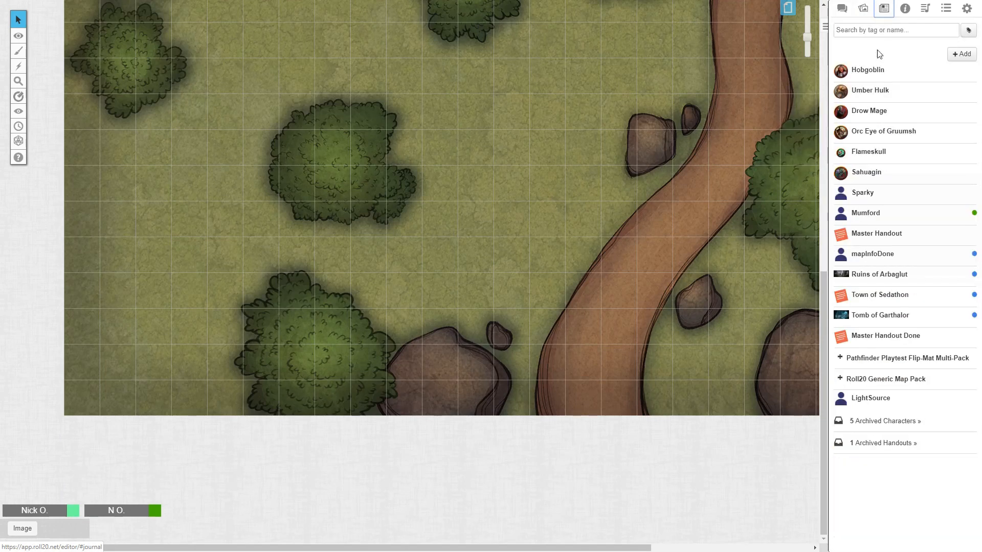
left_click_drag(866, 213, 128, 401)
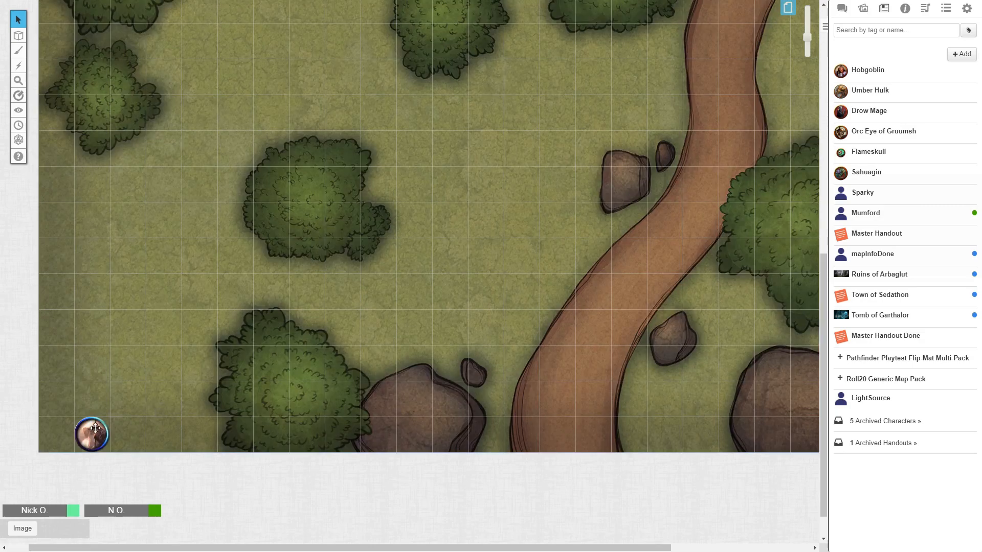
left_click(91, 433)
right_click(91, 432)
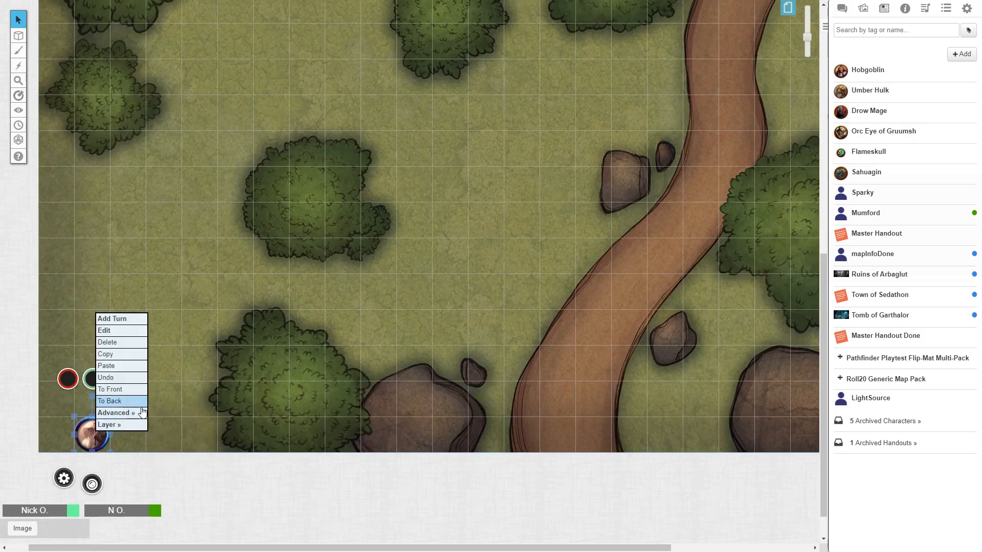
mouse_move(128, 428)
left_click(167, 438)
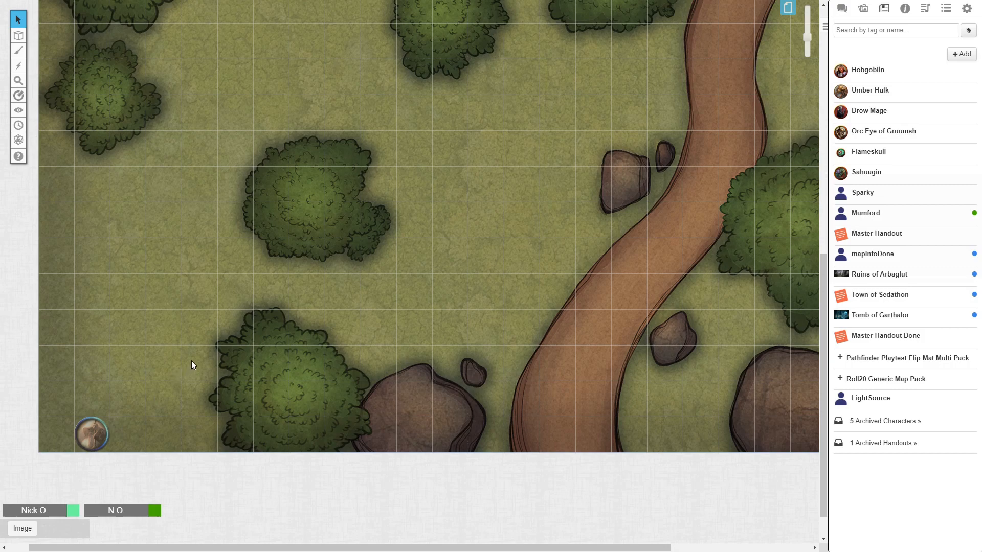
Move the character token onto the blue portal in the player's dungeon view and check its arrival on the forest page.
scroll(192, 361, "up", 1)
scroll(192, 365, "up", 10)
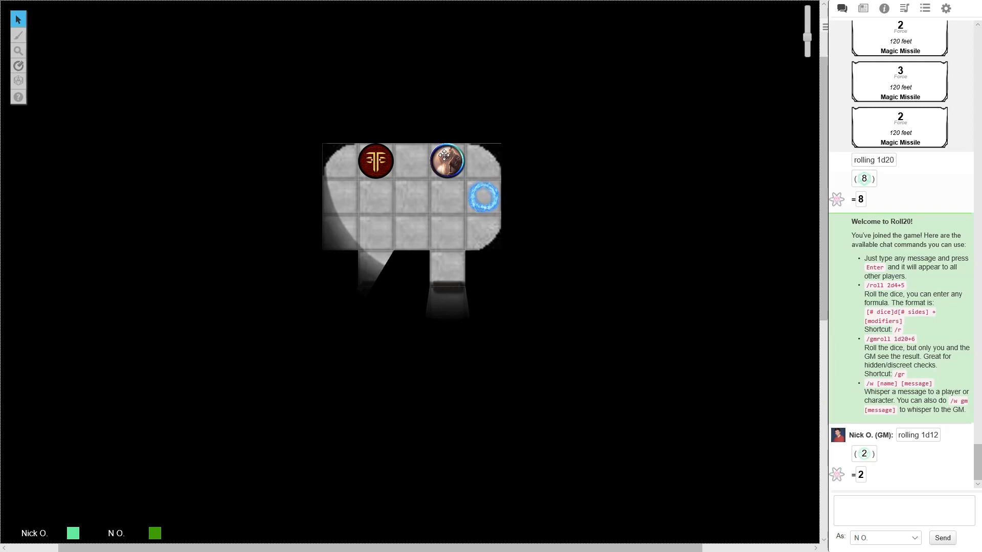
left_click_drag(446, 160, 483, 201)
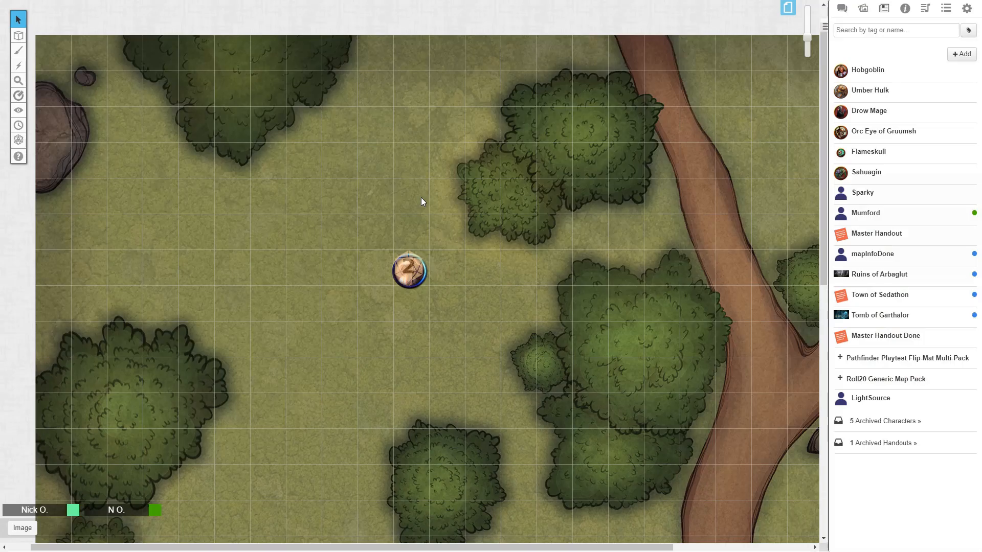
scroll(459, 193, "down", 1)
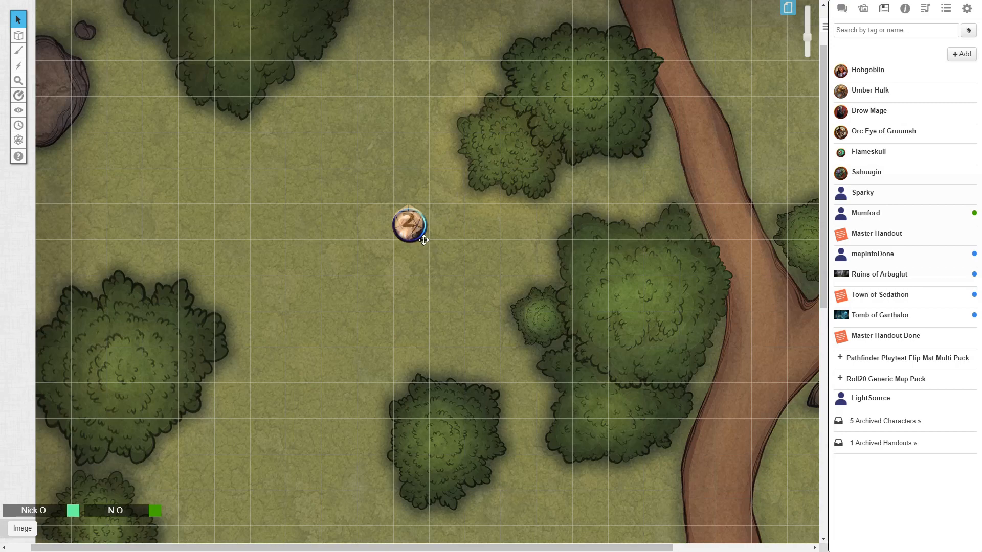
scroll(433, 237, "down", 10)
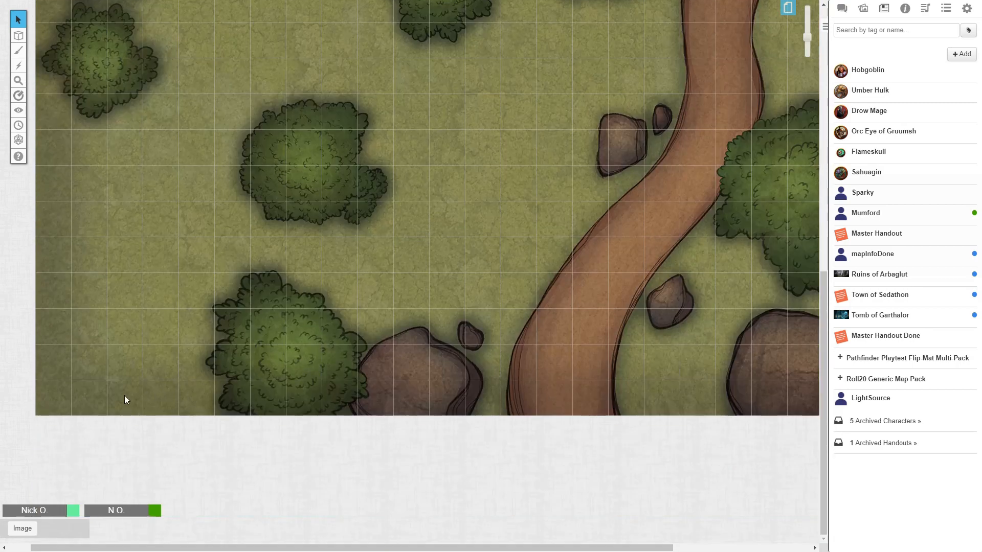
scroll(379, 195, "up", 5)
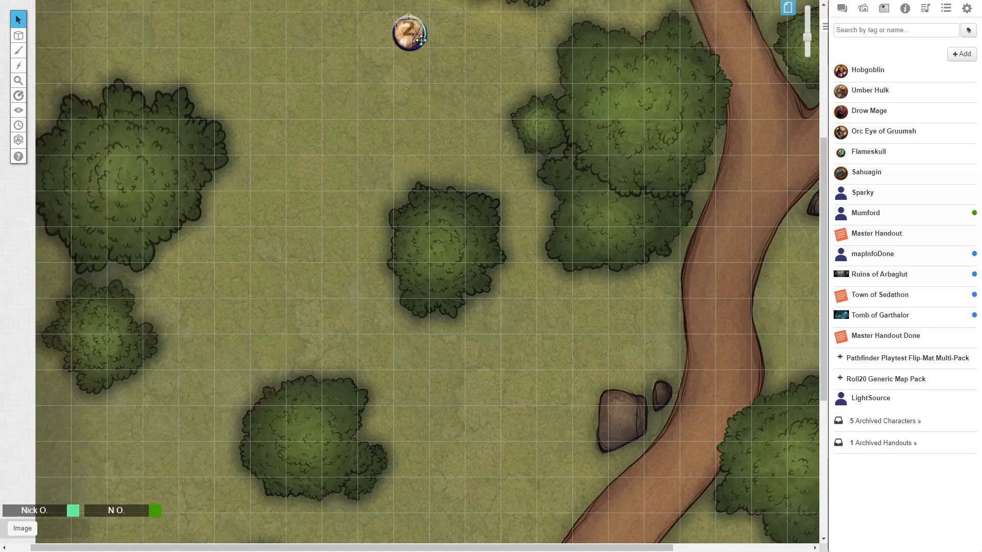
scroll(431, 67, "up", 4)
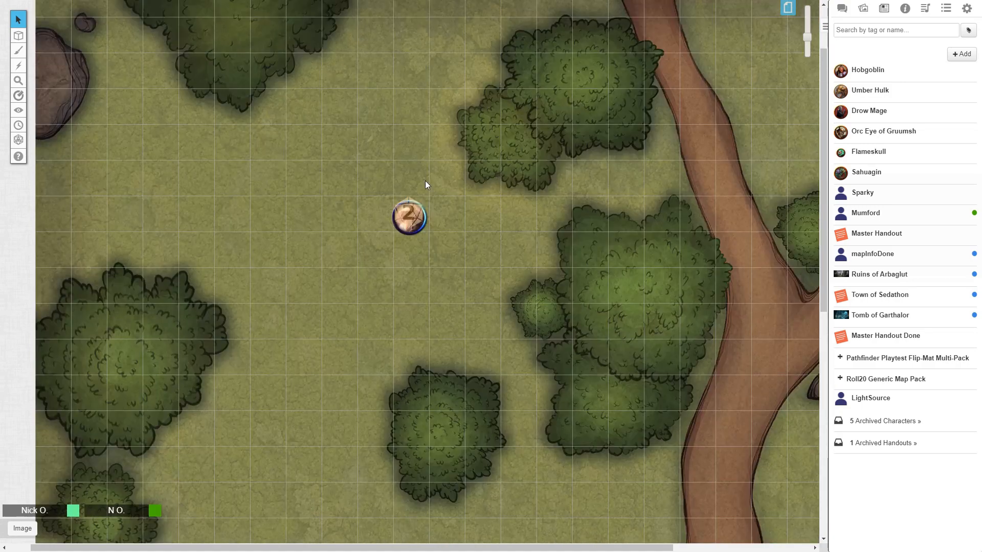
Open the TempleBasement page, move the Players ribbon to The Ashen Ossuary, and reposition the individual player's marker between that page and Random Battle.
left_click(786, 9)
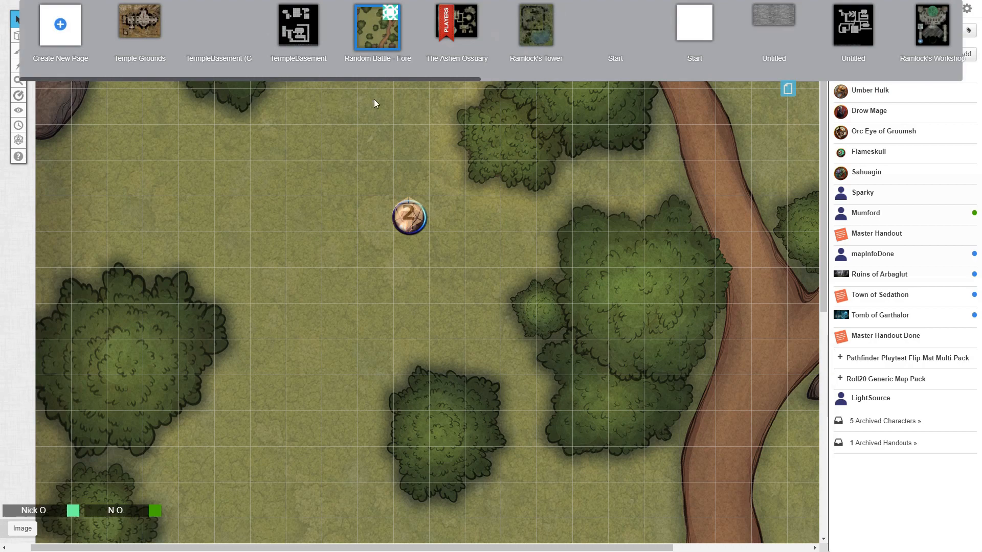
left_click(295, 32)
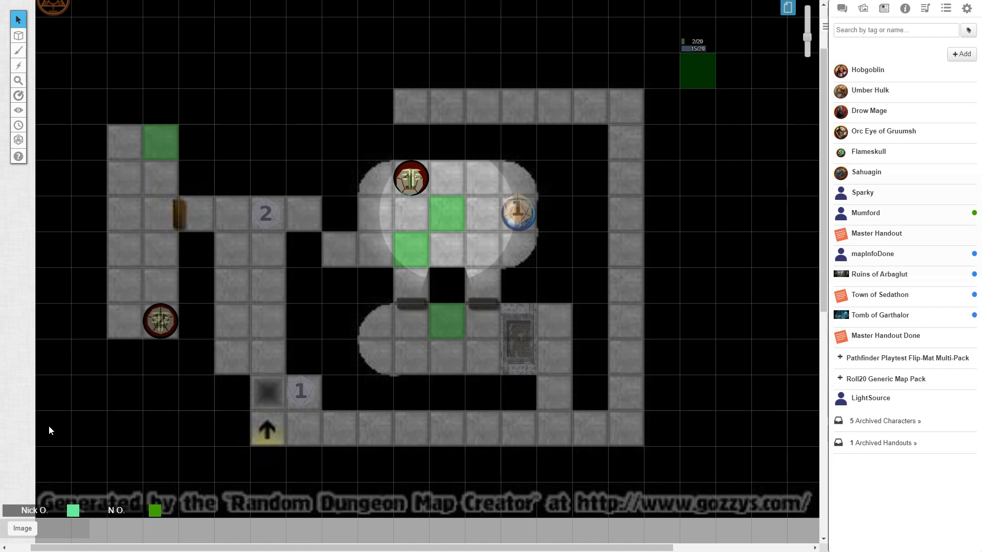
left_click(787, 7)
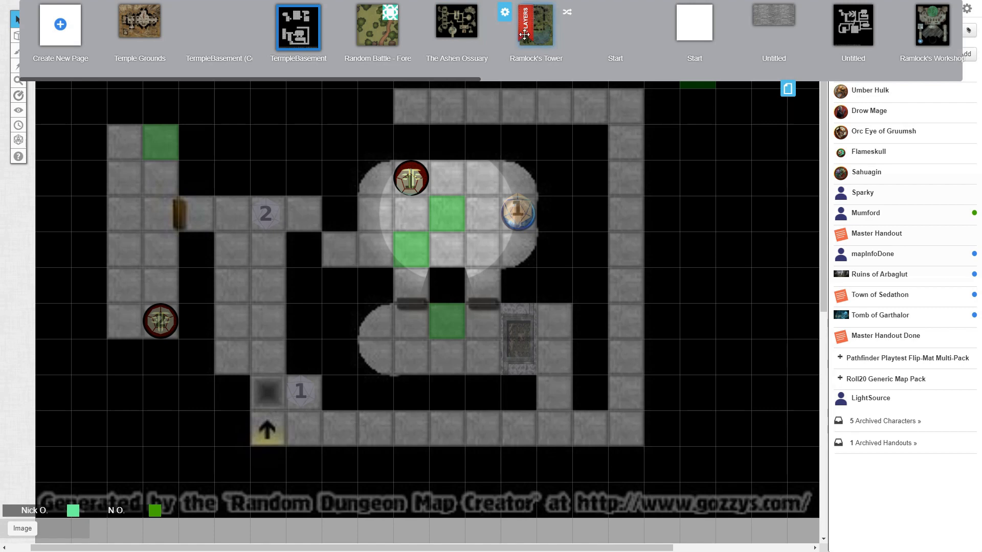
left_click_drag(524, 35, 454, 40)
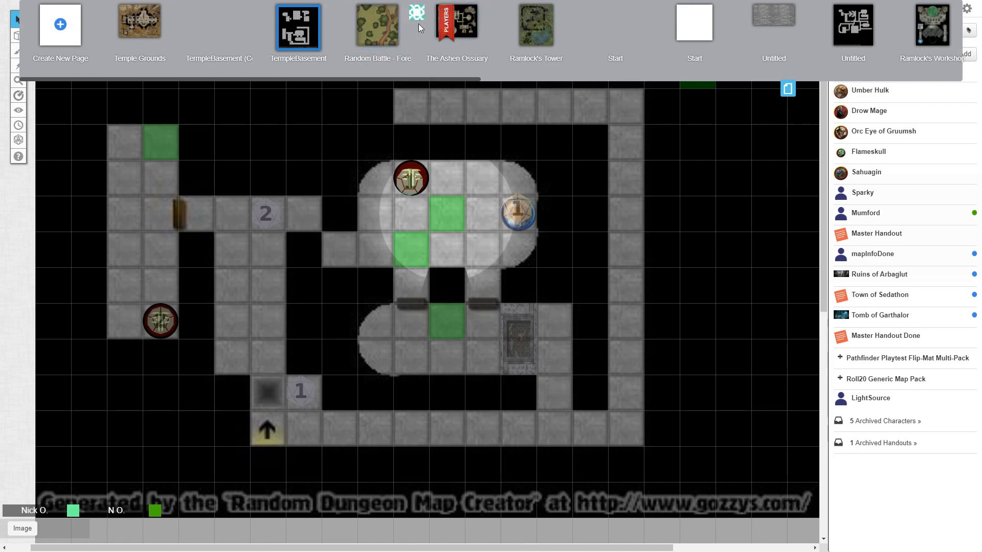
left_click_drag(417, 19, 448, 20)
left_click_drag(447, 25, 372, 26)
left_click(506, 223)
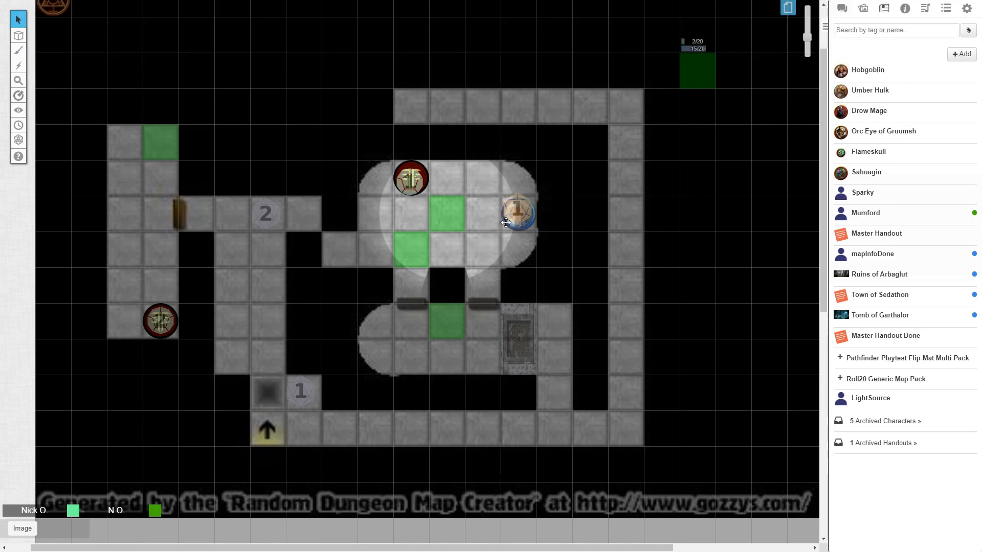